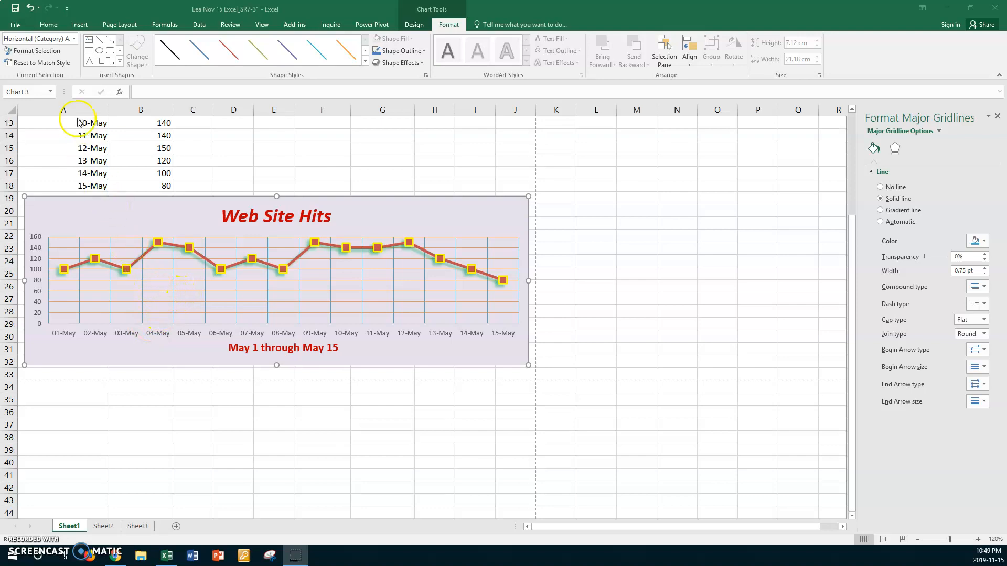
- Change the line color of the chart's horizontal category axis major gridlines to the purple theme color
left_click(76, 39)
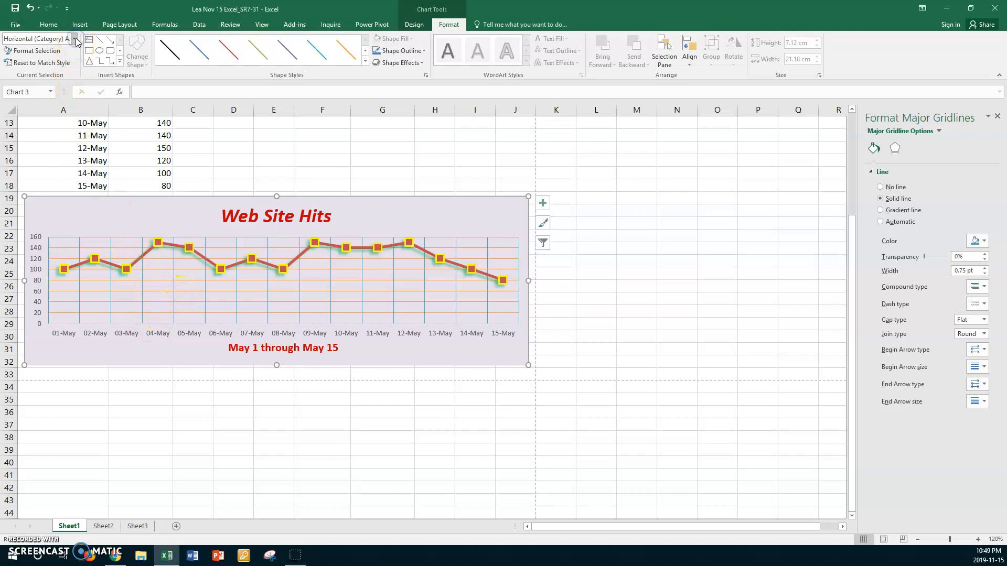
left_click(76, 39)
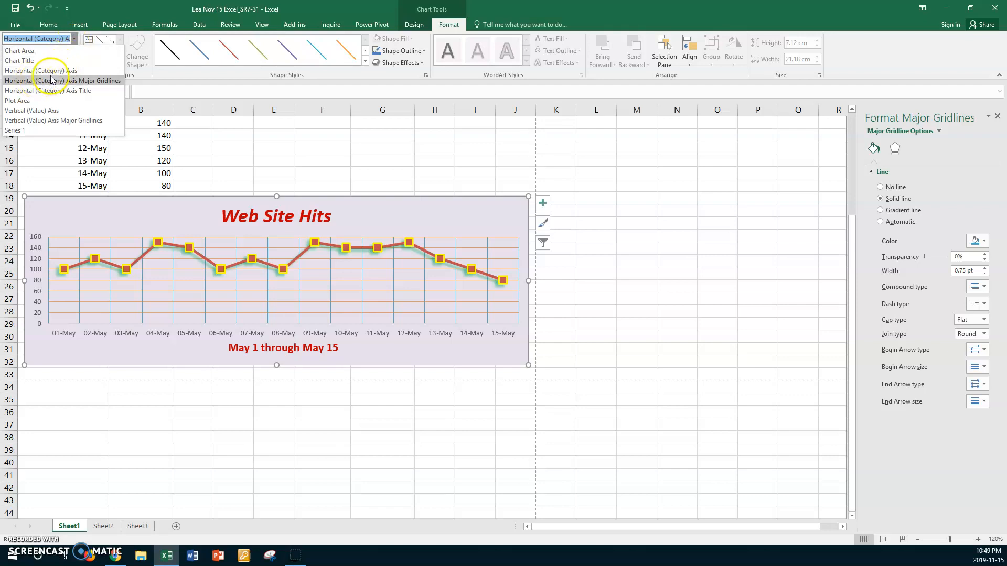
left_click(81, 80)
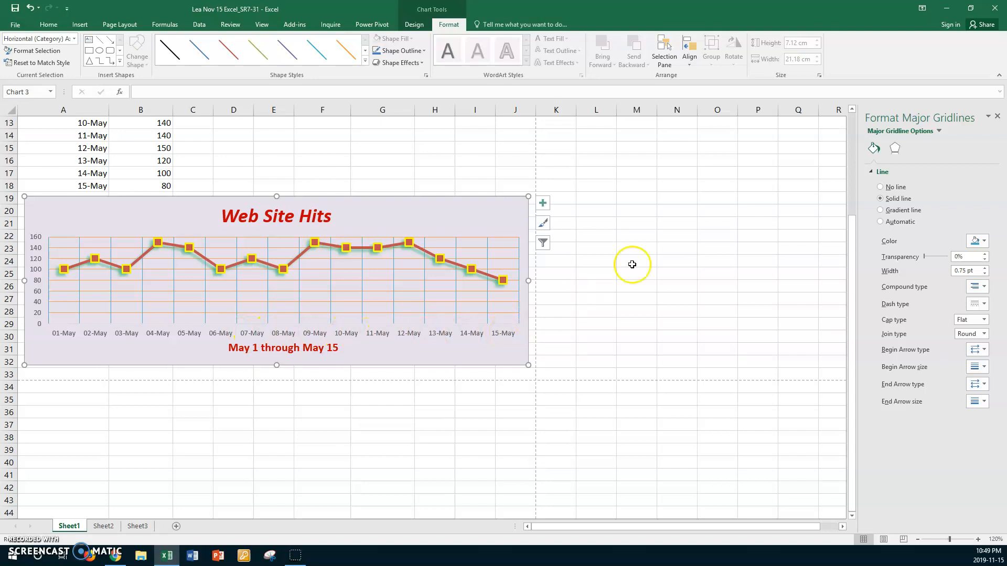
left_click(940, 132)
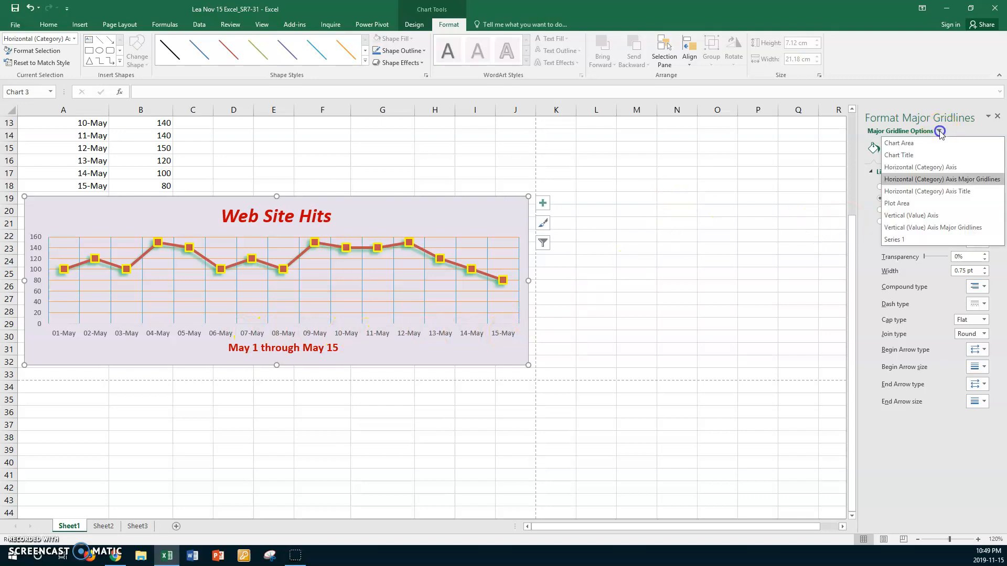
left_click(954, 180)
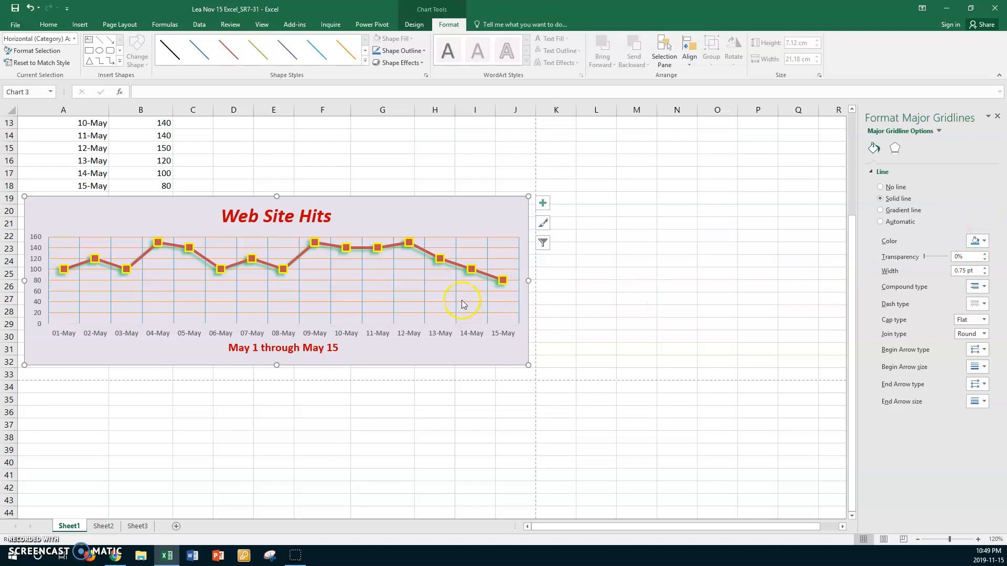
left_click(984, 242)
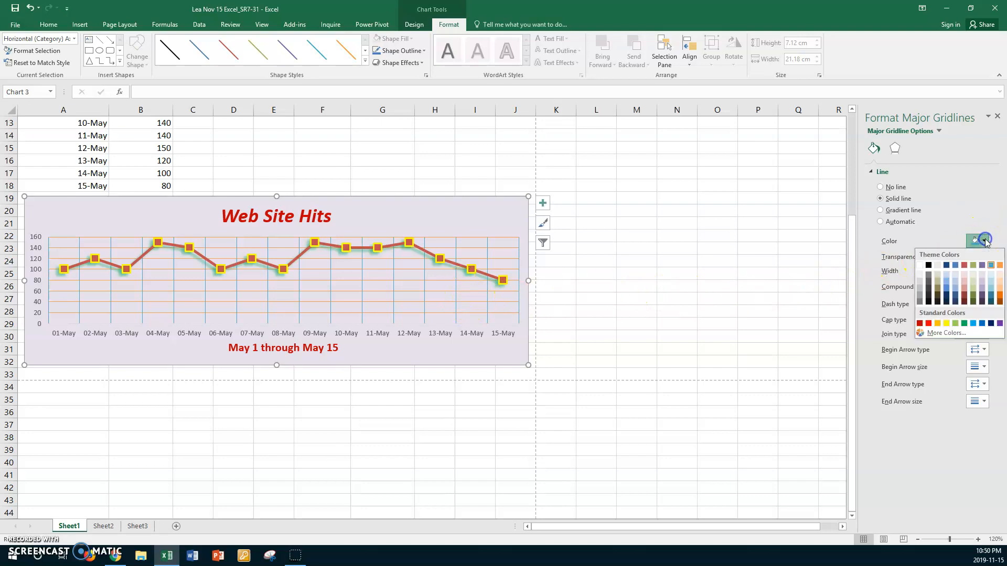
left_click(982, 266)
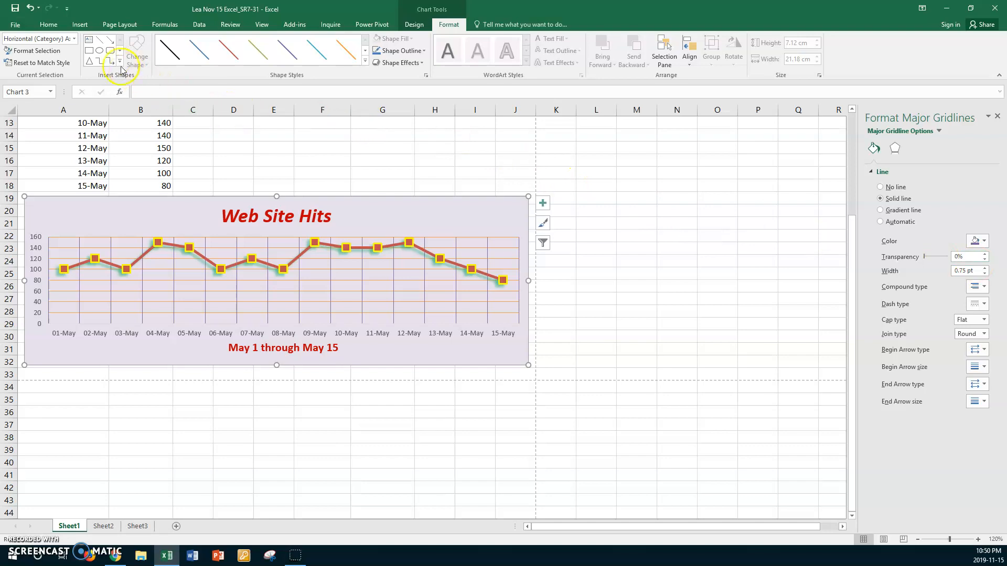
- Change the line color of the vertical value axis major gridlines to the standard light blue
left_click(74, 39)
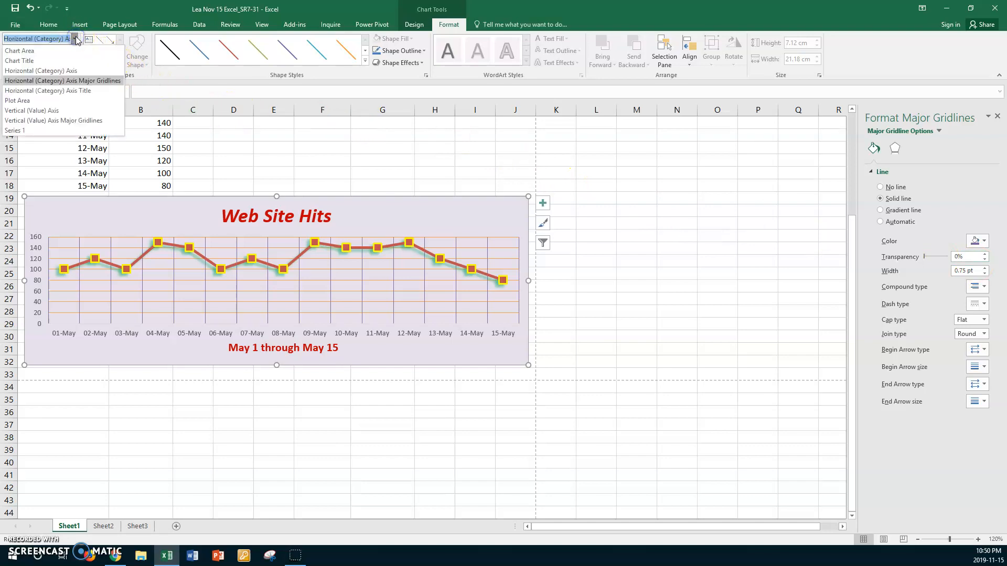
left_click(46, 121)
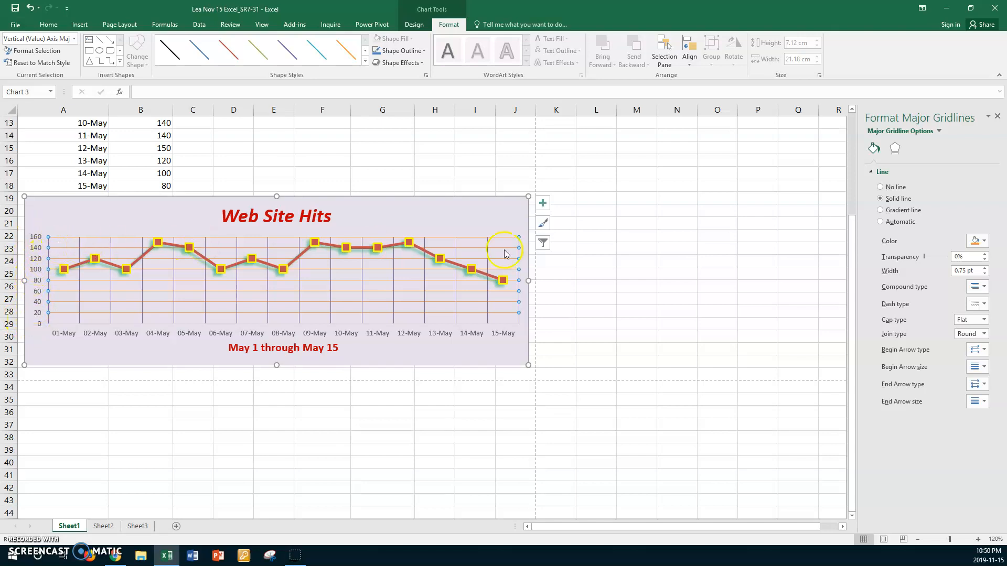
left_click(985, 242)
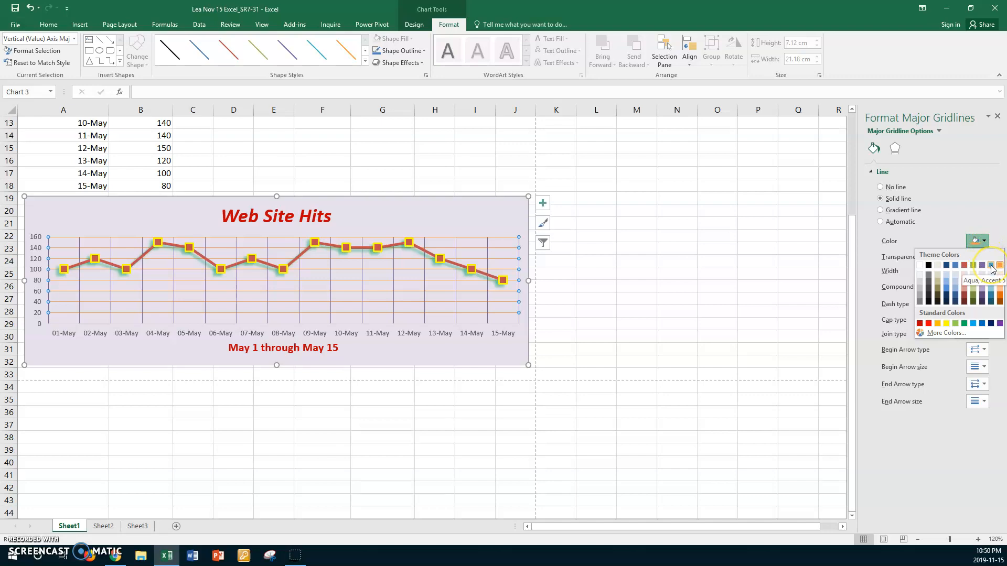
left_click(972, 322)
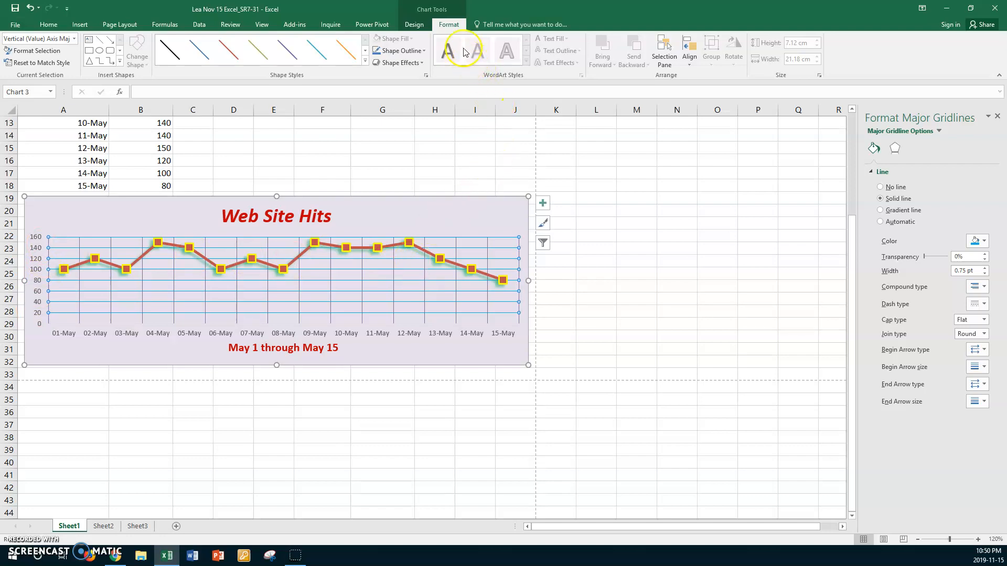
- Apply the purple Subtle Effect theme style to the chart area of the Web Site Hits chart
left_click(74, 38)
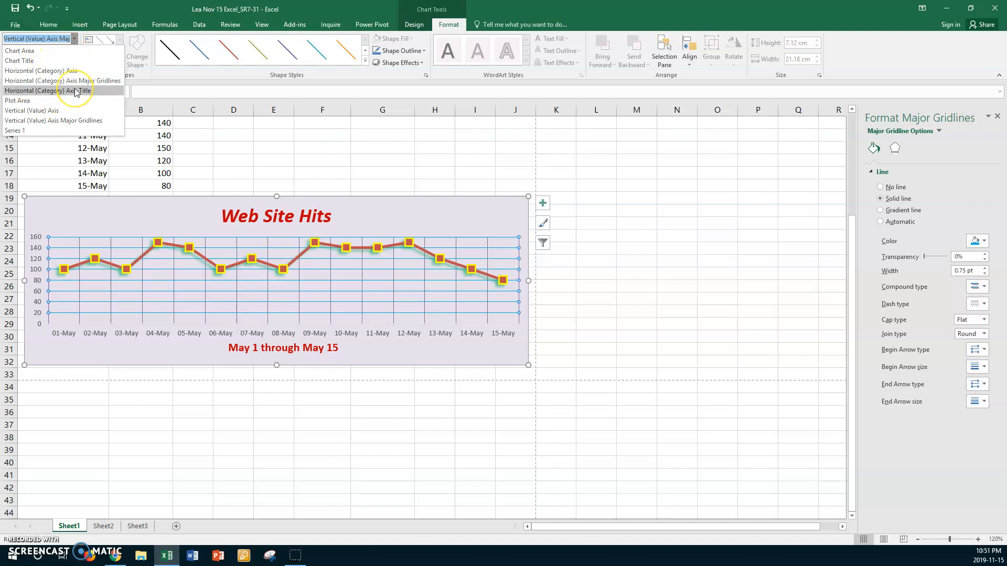
left_click(417, 227)
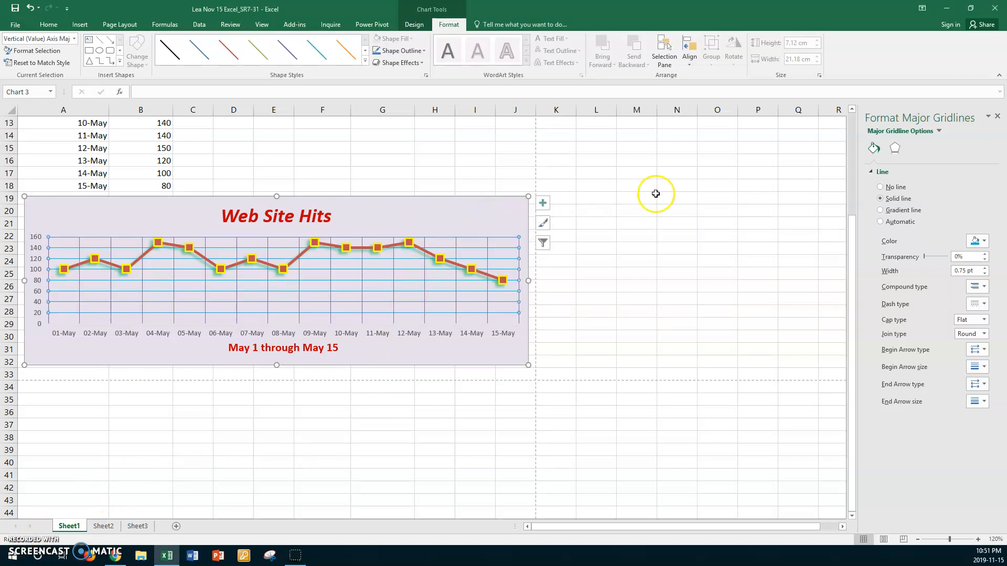
left_click(491, 220)
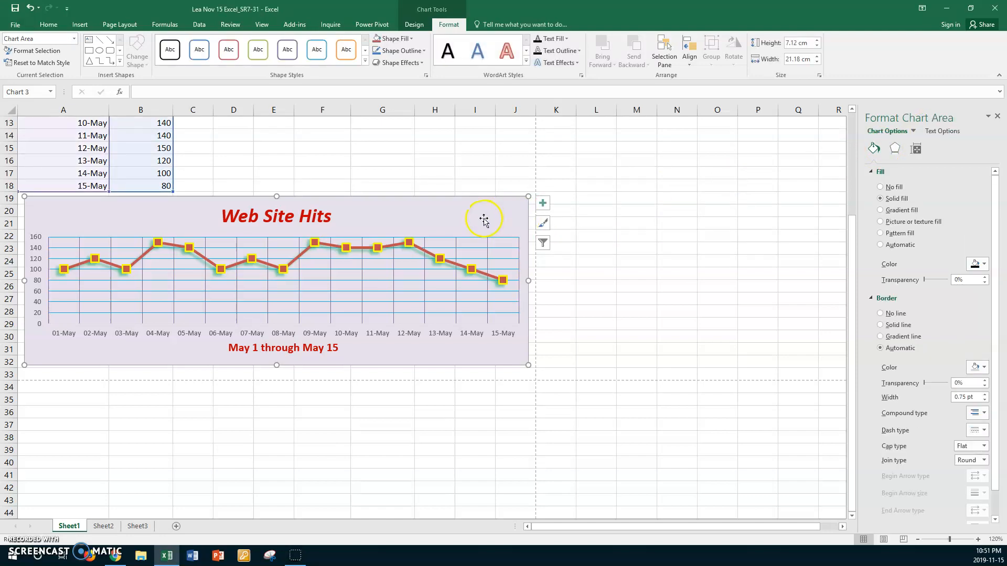
left_click(915, 132)
left_click(366, 61)
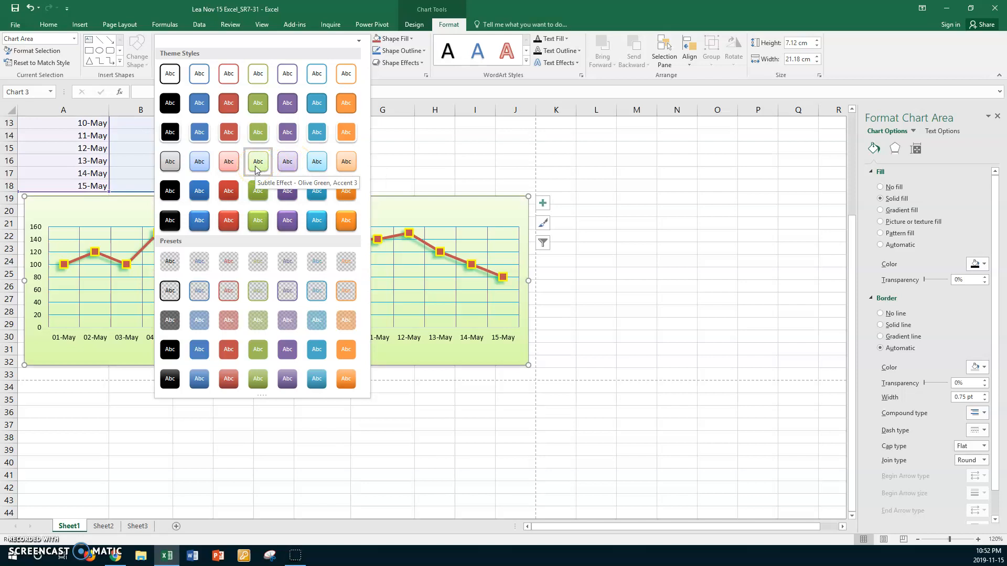
left_click(283, 165)
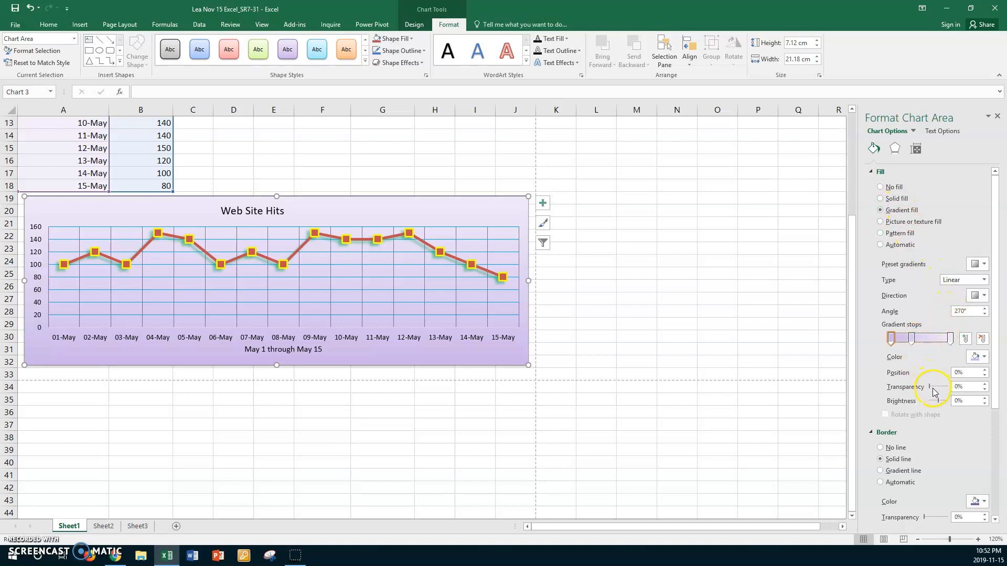
- Set the transparency of the first gradient stop in the chart area fill to 40%
left_click(985, 384)
left_click(985, 384)
left_click(985, 391)
left_click(986, 391)
left_click(986, 391)
left_click_drag(932, 392, 939, 391)
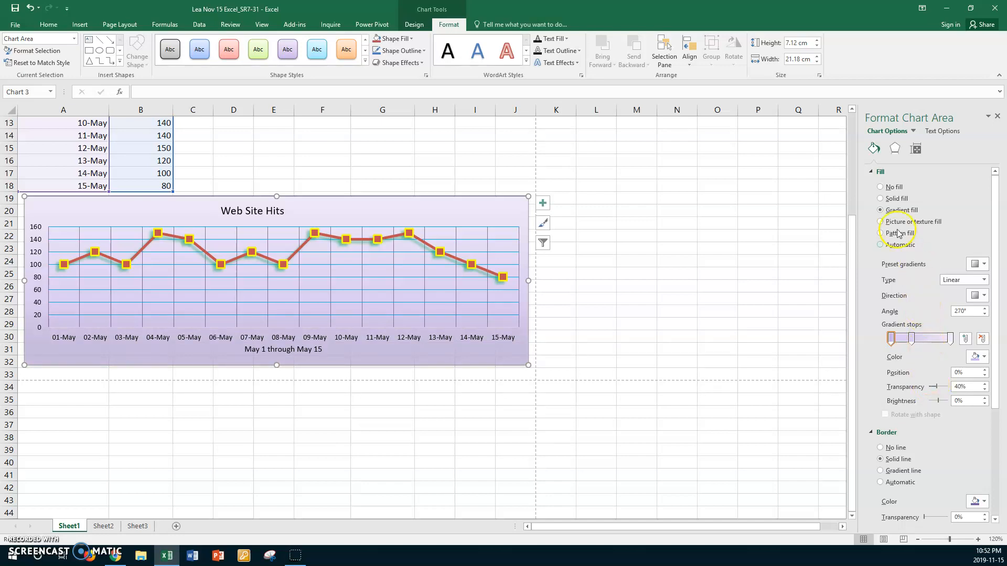
- Switch the chart area to a solid fill and deselect the chart
left_click(881, 199)
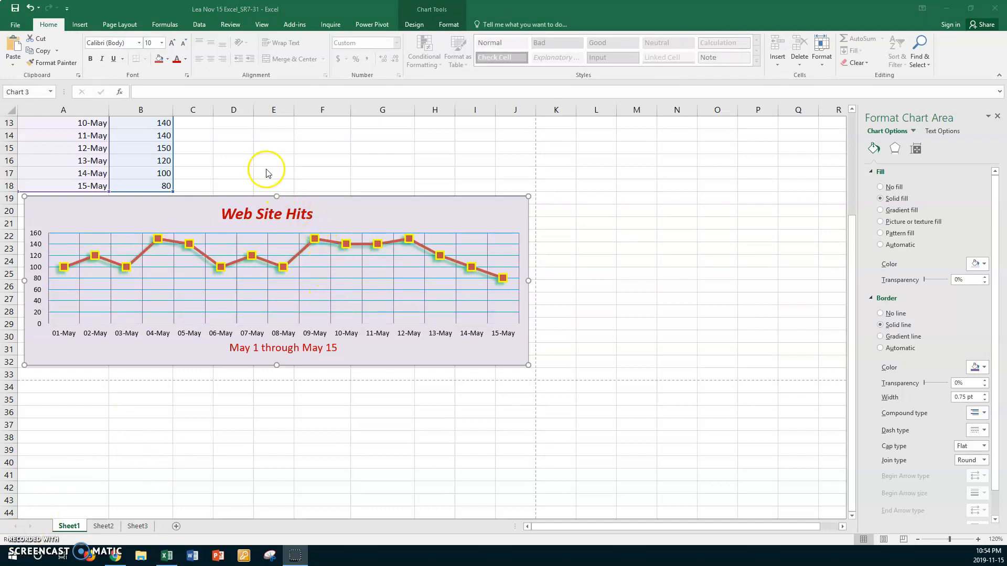
left_click(274, 156)
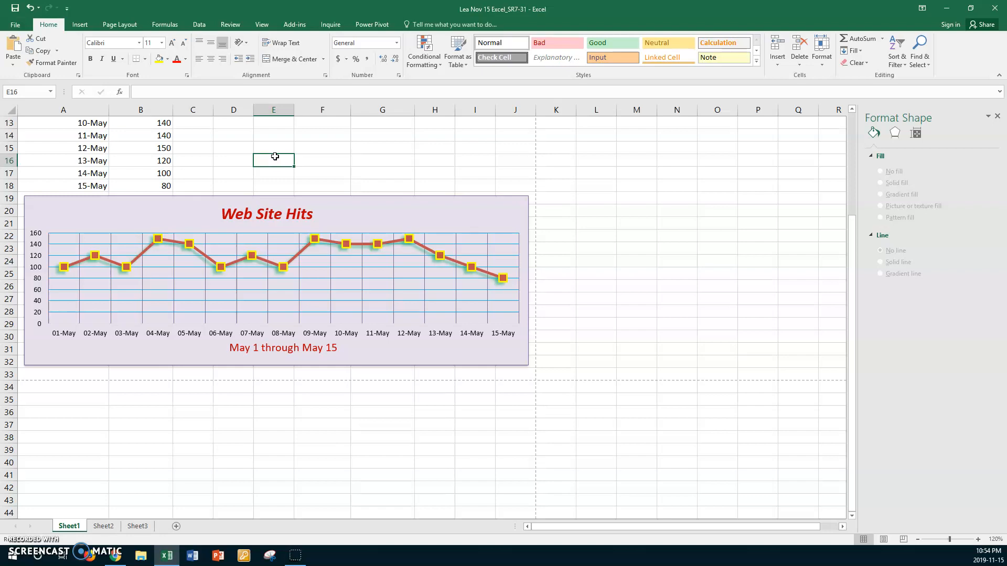
- Check the sheet's print preview and its page setup settings, and return to the worksheet
key("ctrl+p")
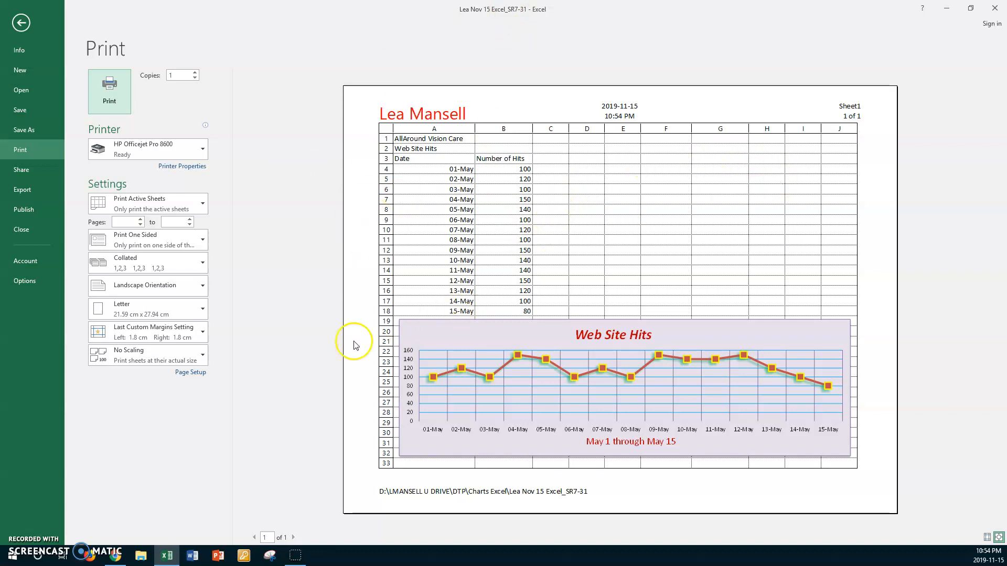
left_click(192, 373)
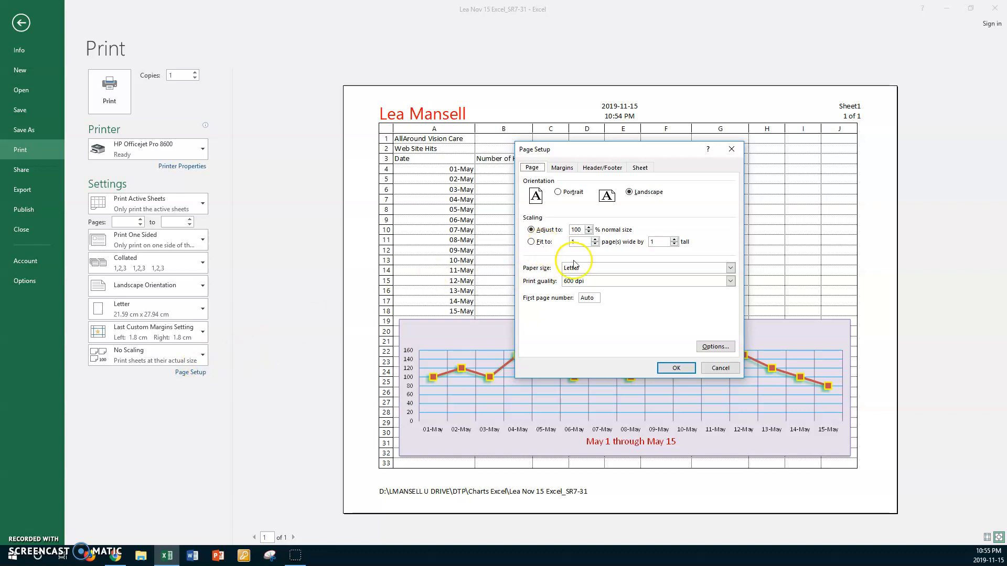
left_click(670, 371)
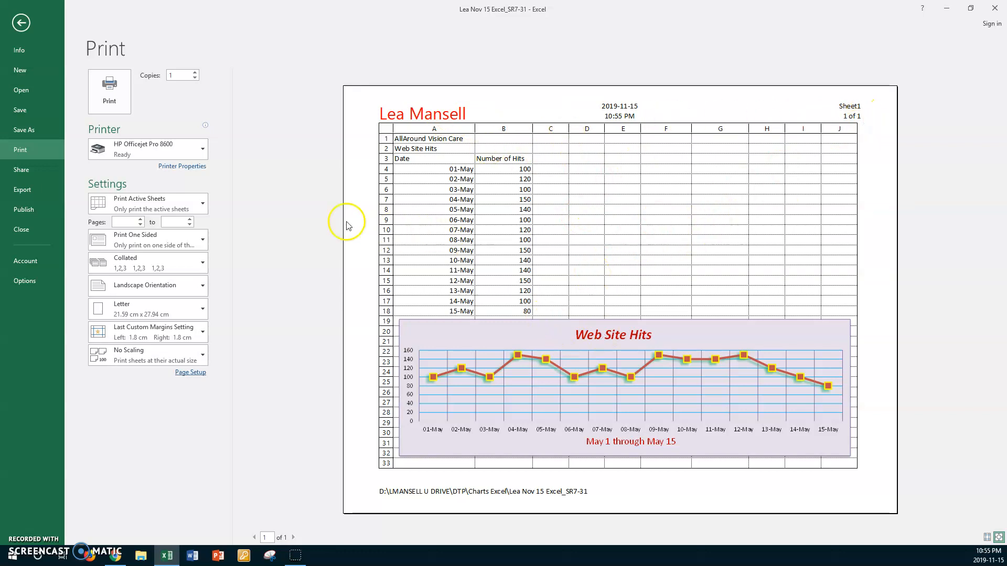
left_click(21, 23)
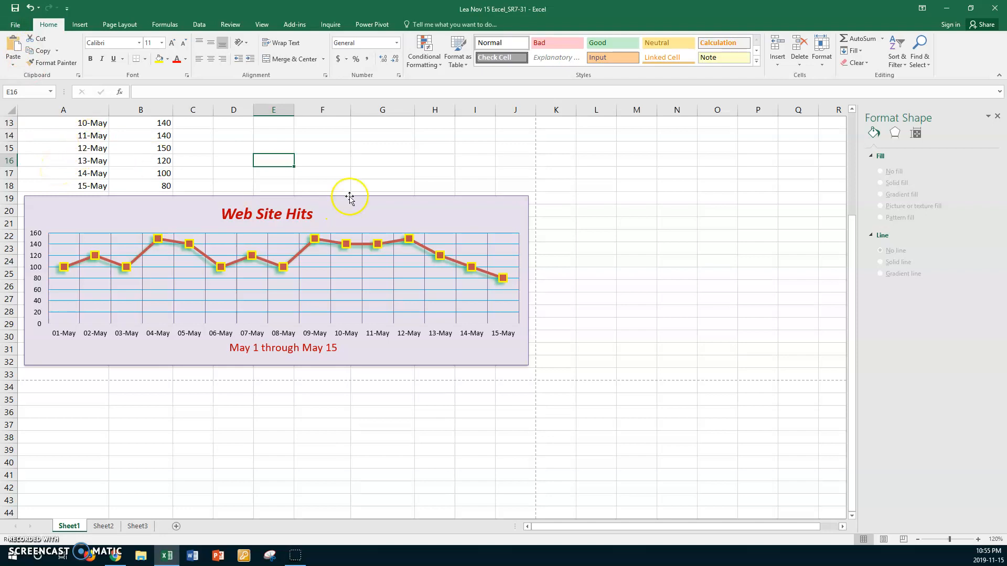
- Copy the Date and Number of Hits table in A3:B18 to a second table starting at F3
left_click(334, 161)
scroll(334, 161, "up", 4)
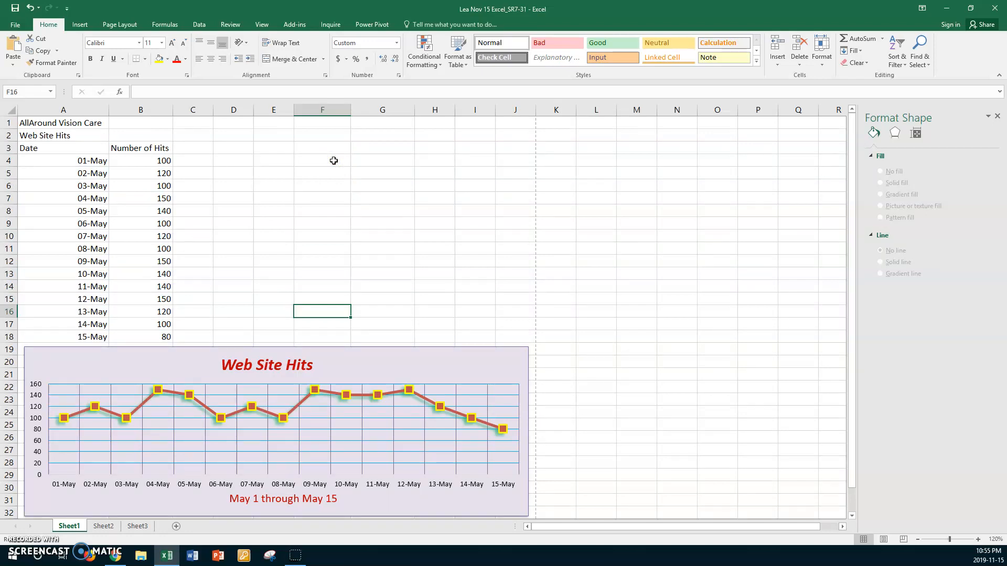
left_click_drag(66, 146, 115, 335)
key("ctrl+c")
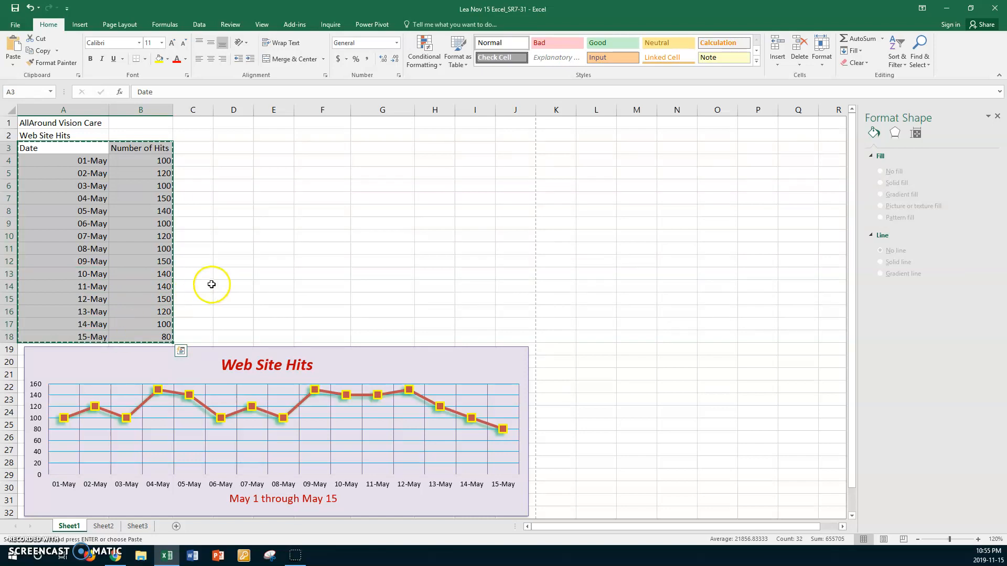
left_click(320, 146)
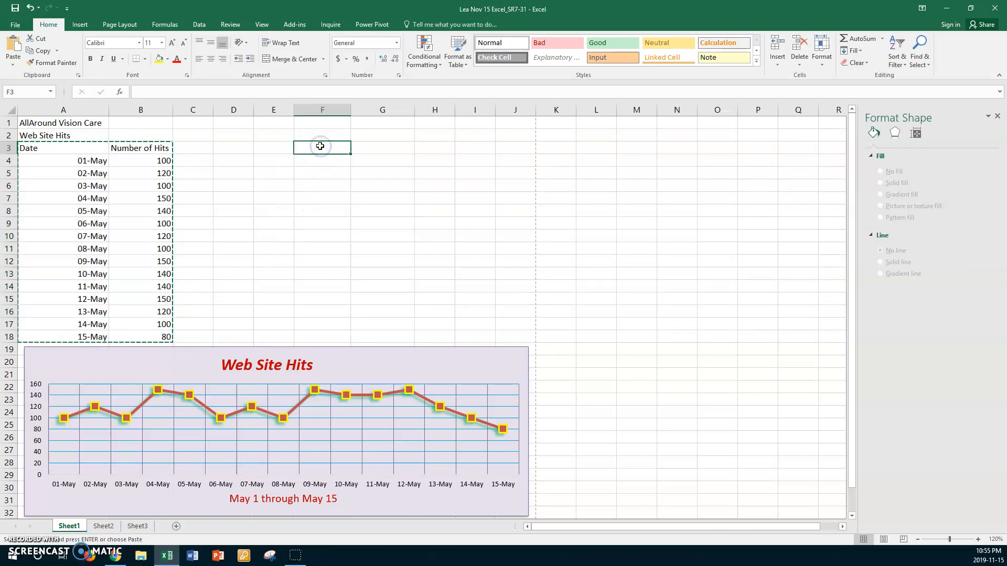
key("ctrl+v")
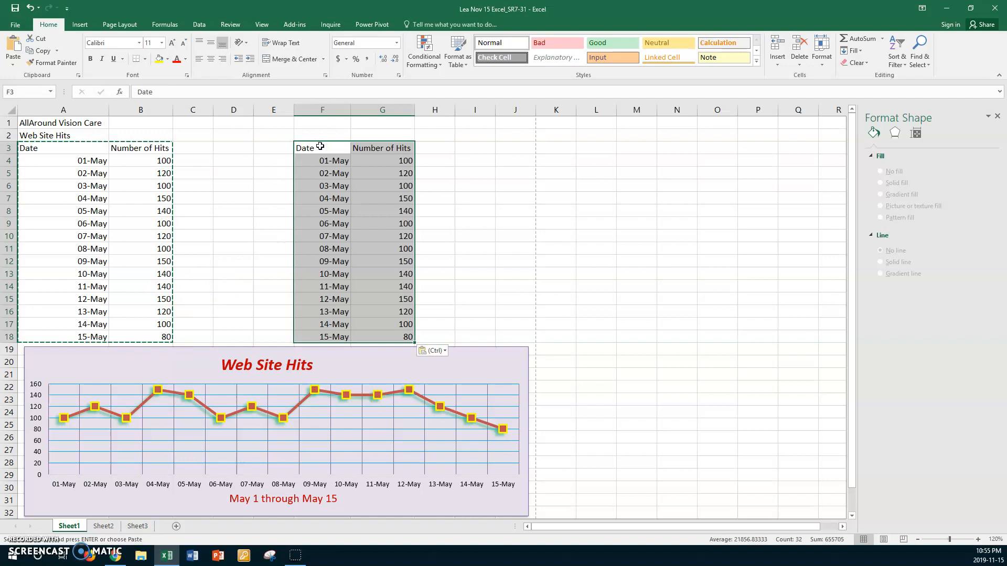
- Enter May 16, 2019 in F4 and fill the date series down through F18
left_click(315, 161)
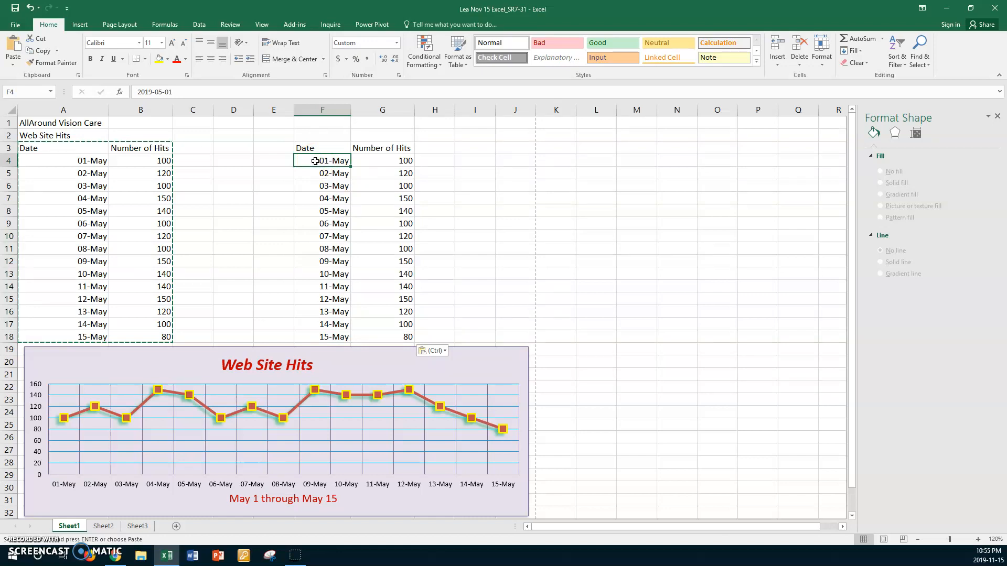
type("Ma")
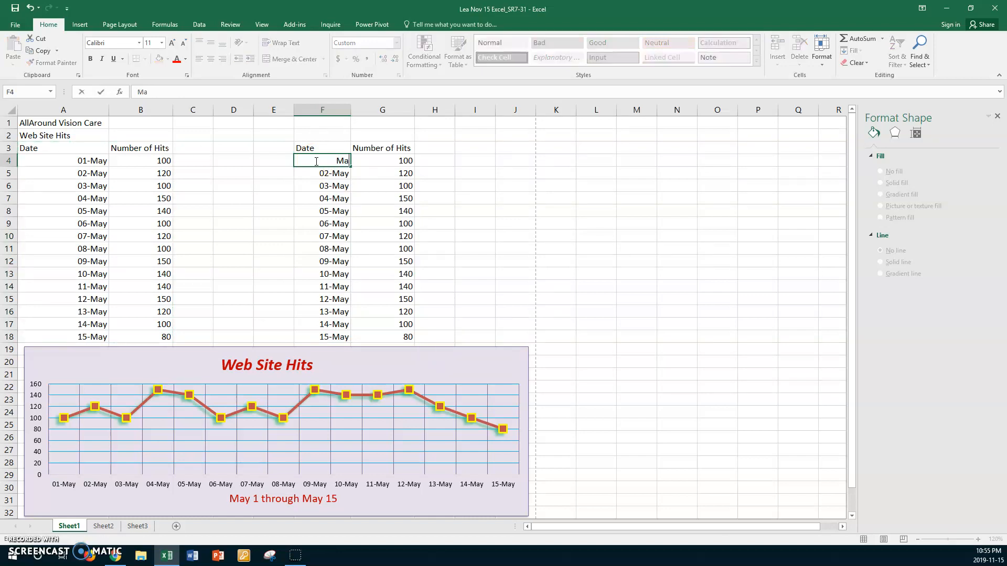
type("y 16, 2019")
key("Return")
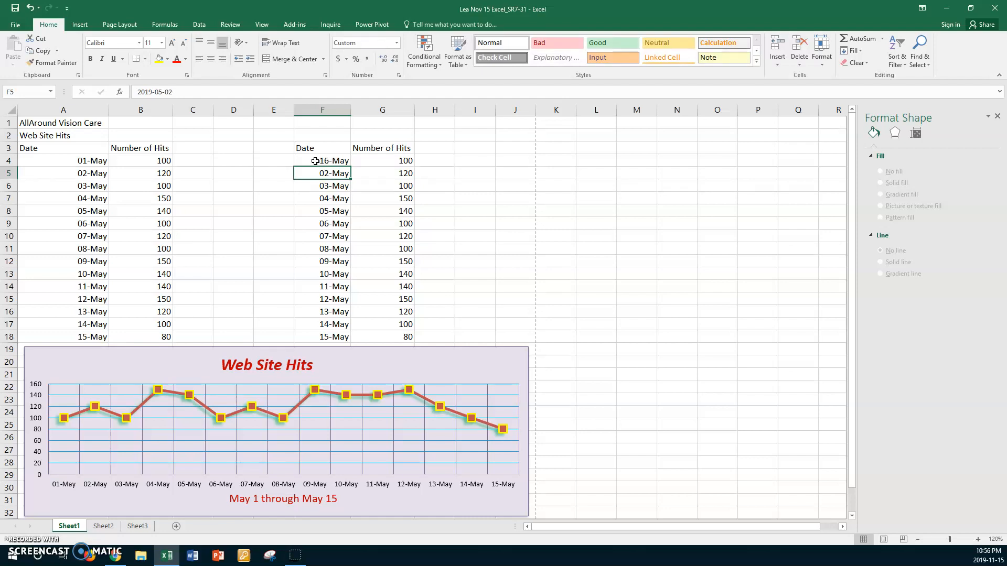
left_click(315, 161)
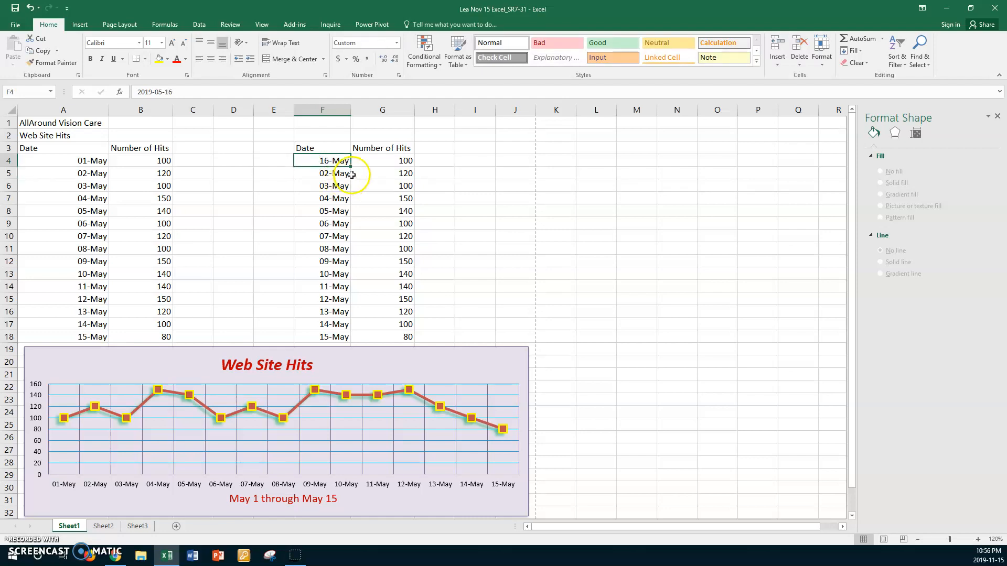
left_click_drag(352, 167, 356, 342)
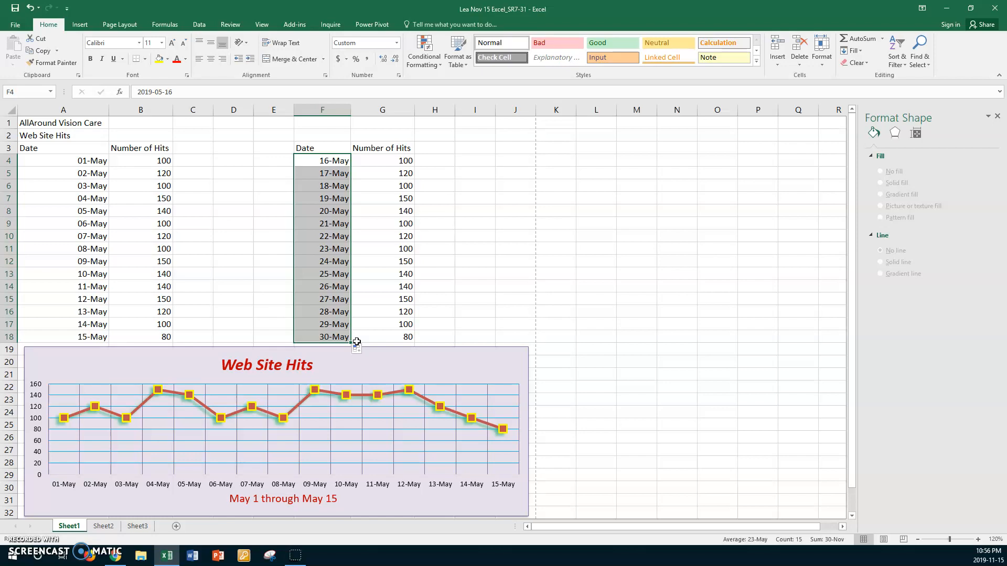
- Insert a 2-D stacked line chart with markers from the second table's data in F3:G18
left_click(322, 162)
left_click_drag(322, 162, 378, 336)
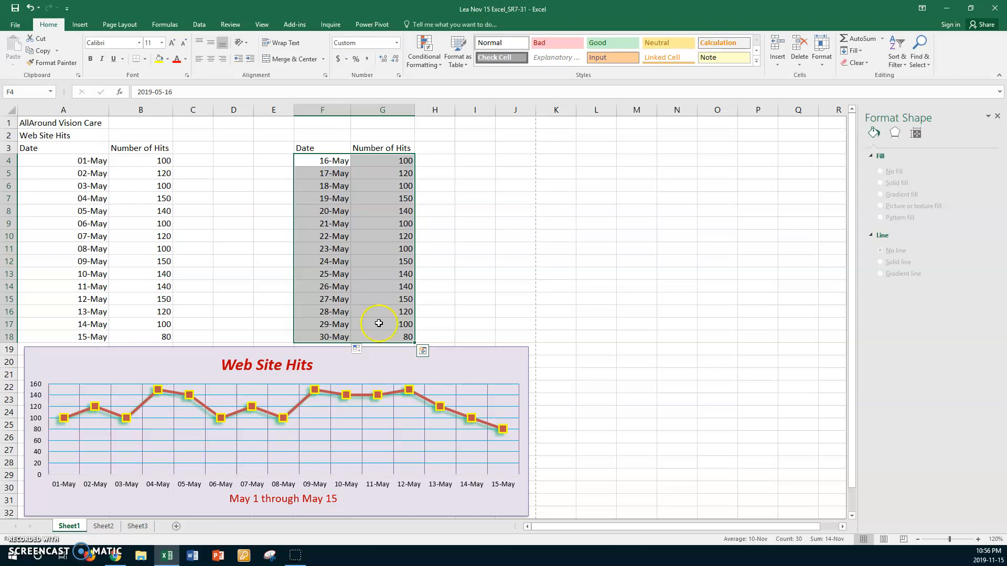
left_click_drag(318, 149, 385, 334)
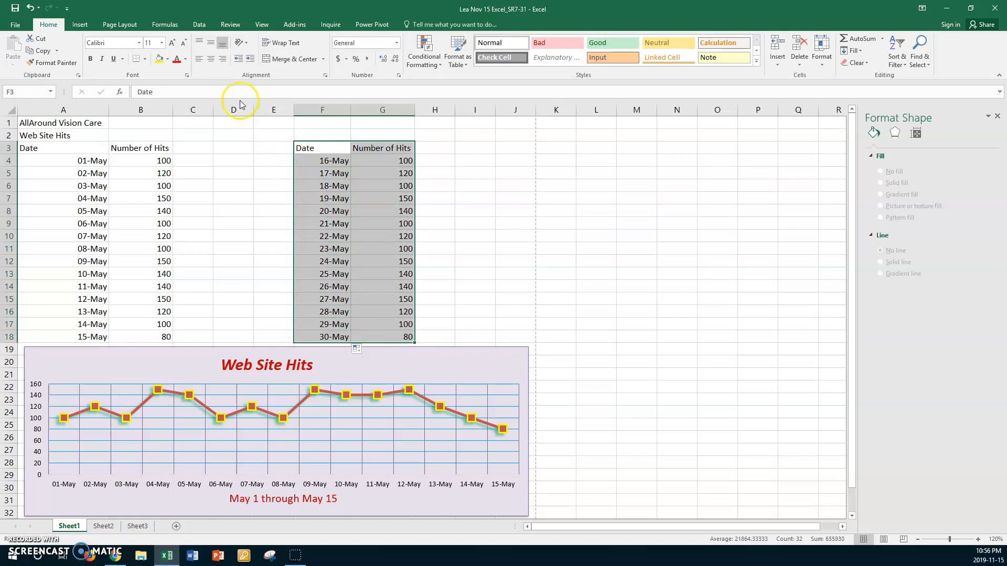
left_click(81, 24)
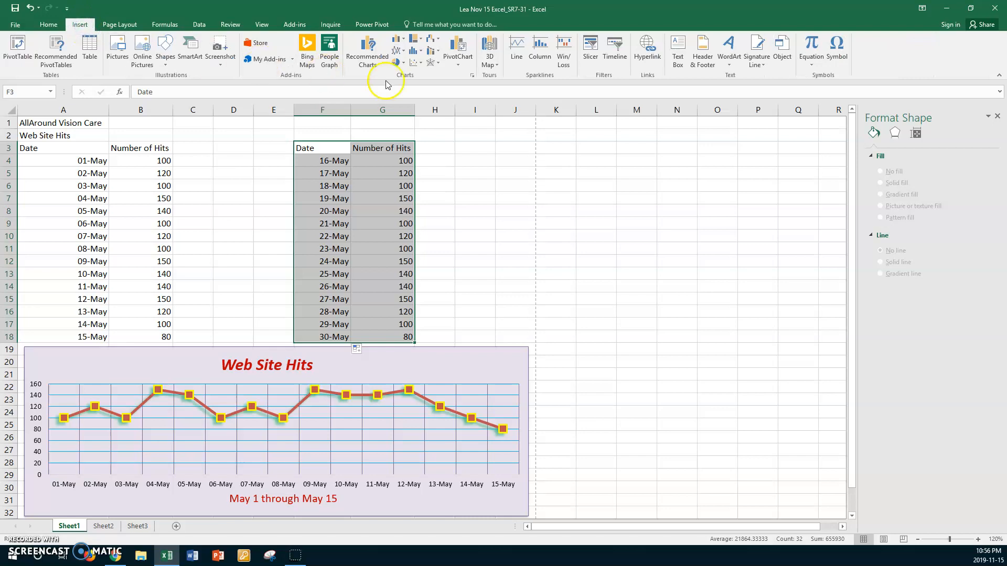
left_click(405, 52)
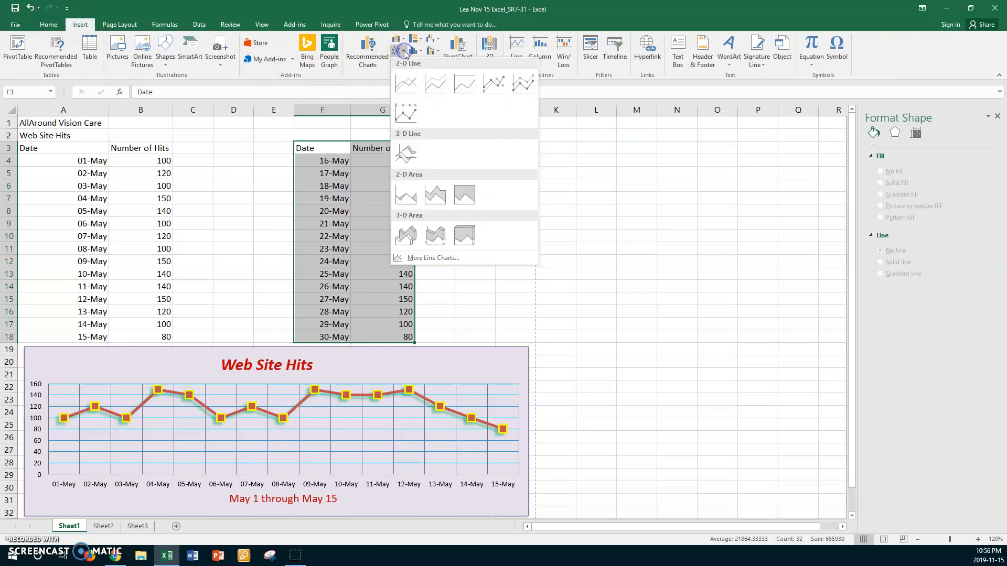
left_click(526, 87)
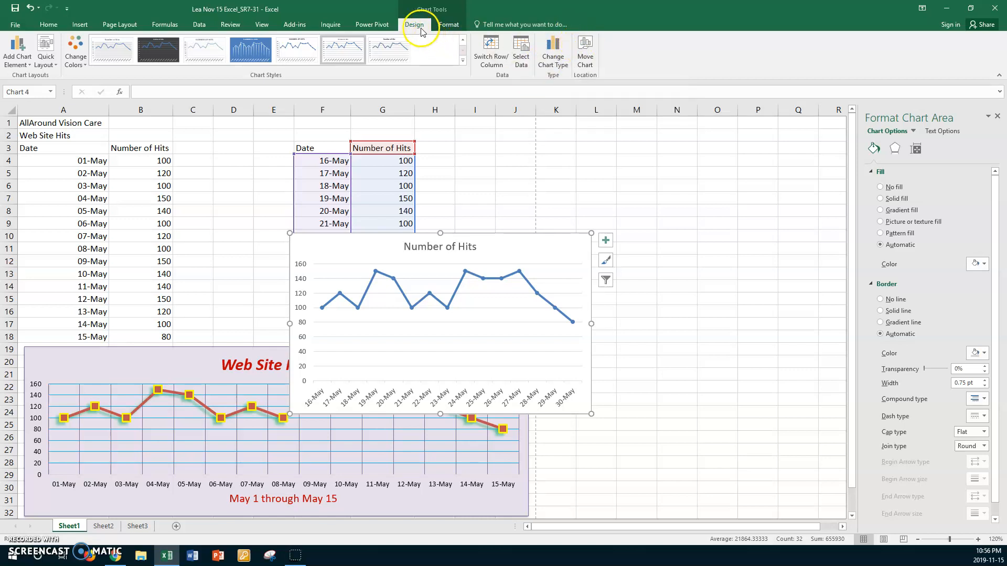
- Move the new Number of Hits chart to its own new sheet named Chart2
left_click(585, 58)
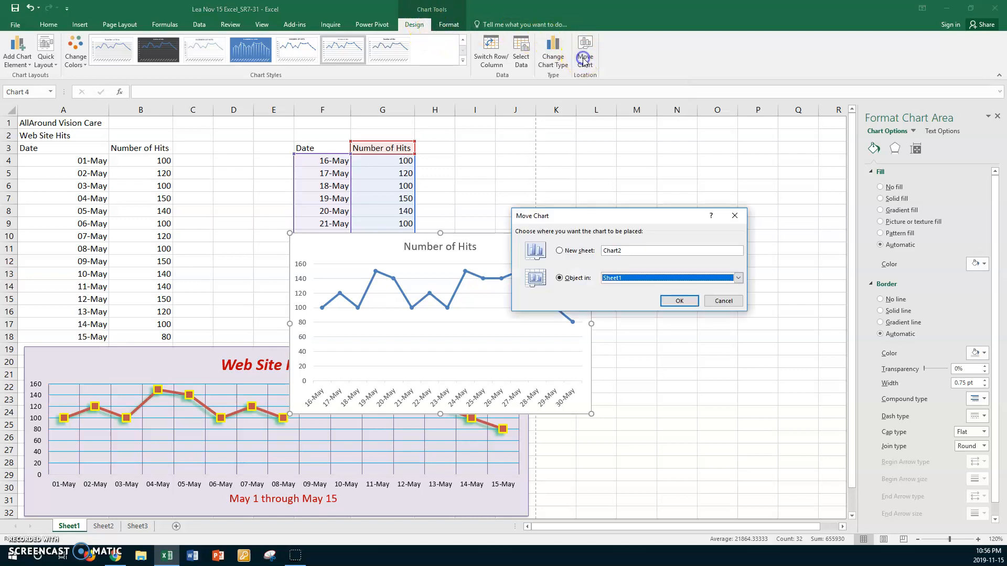
left_click(559, 251)
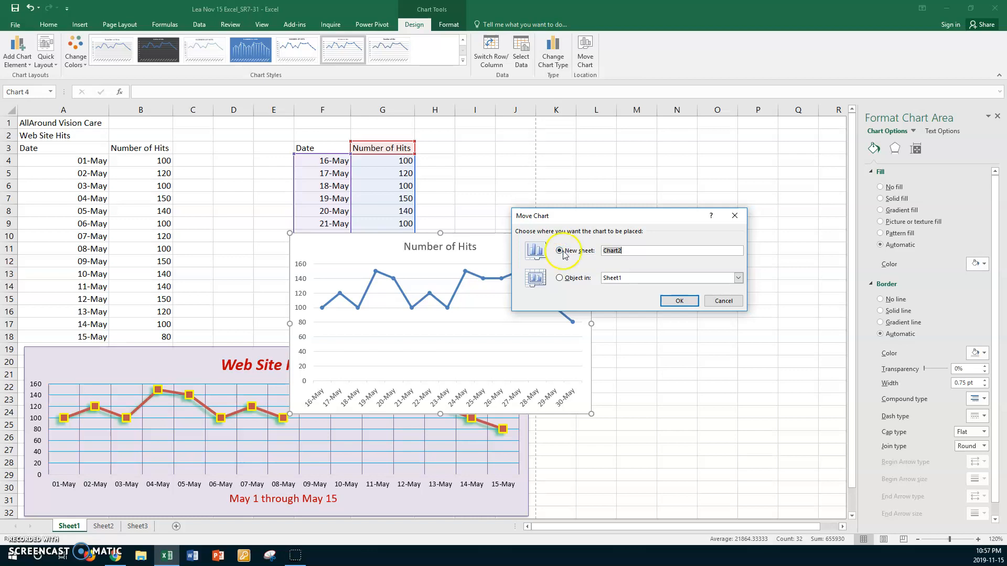
left_click(675, 302)
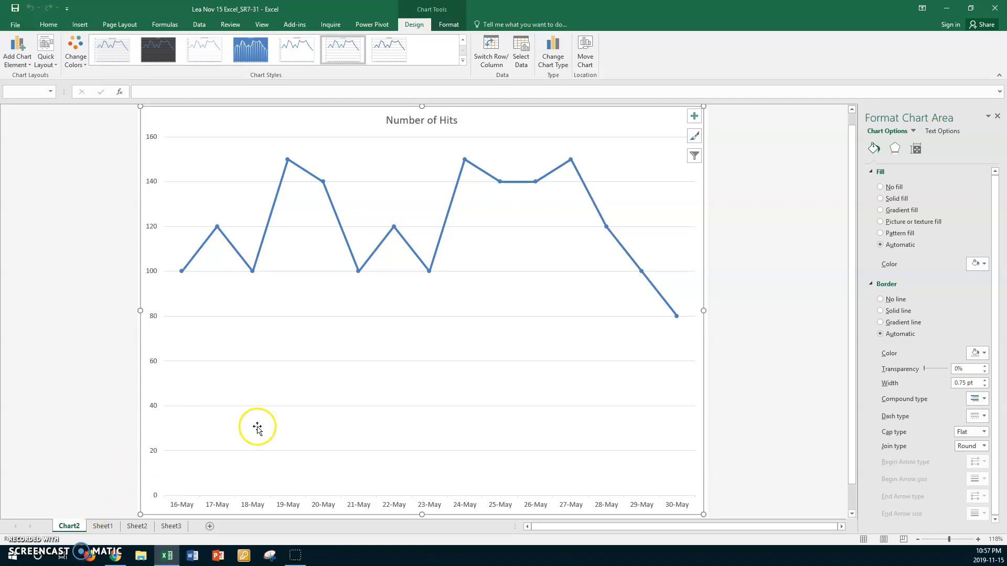
- Format the chart's data series as a solid dark blue line with a width of 3 pt
left_click(339, 226)
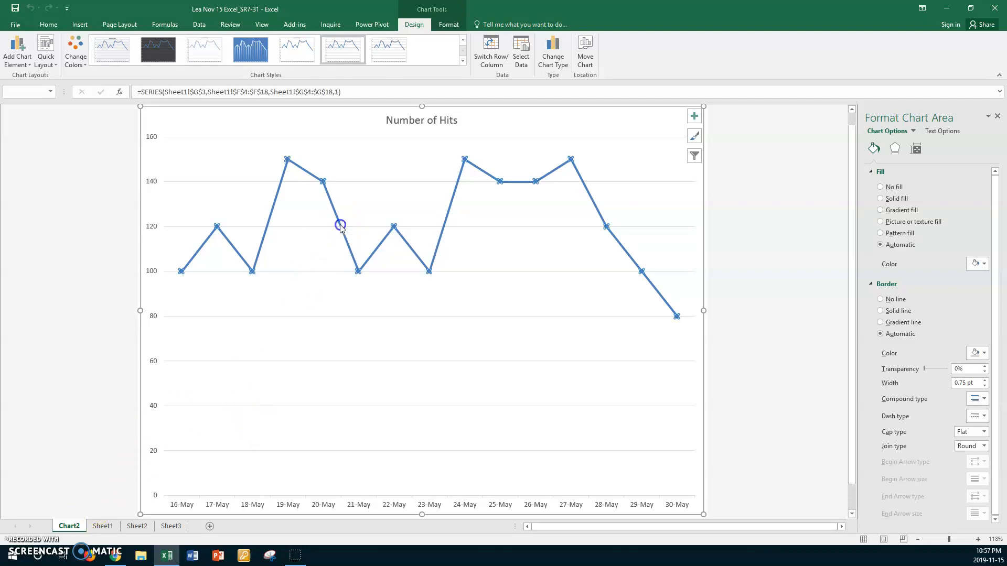
right_click(340, 225)
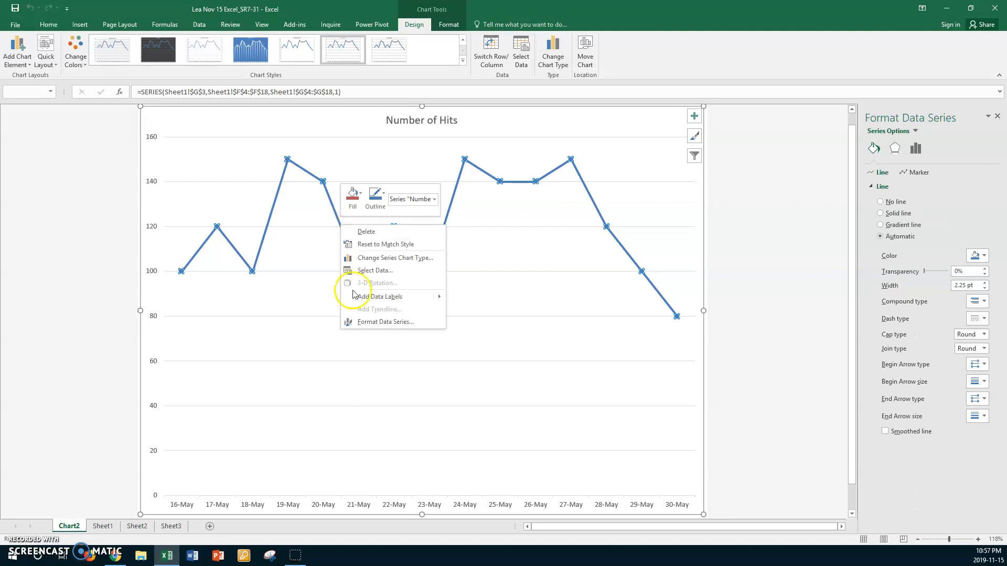
left_click(367, 322)
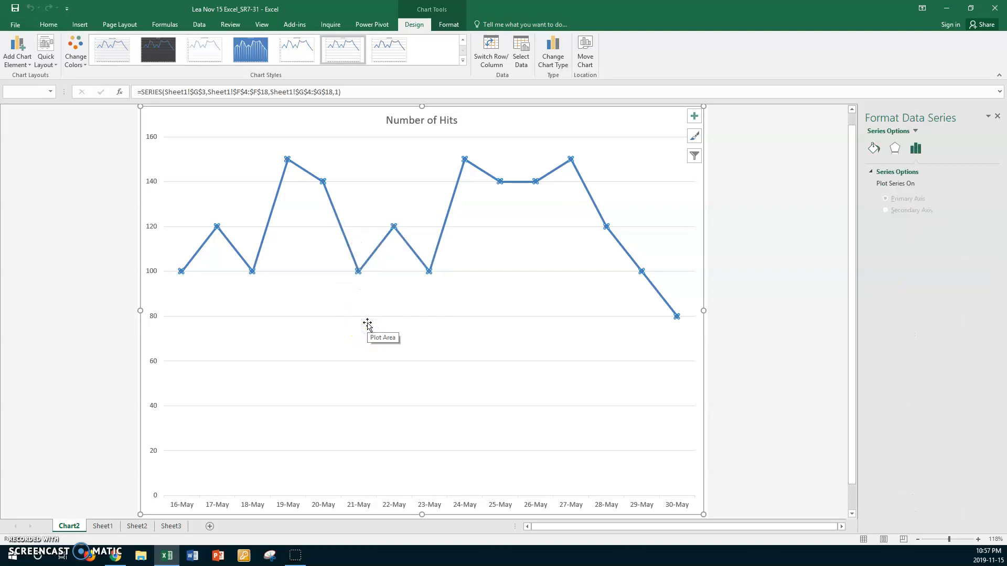
left_click(874, 149)
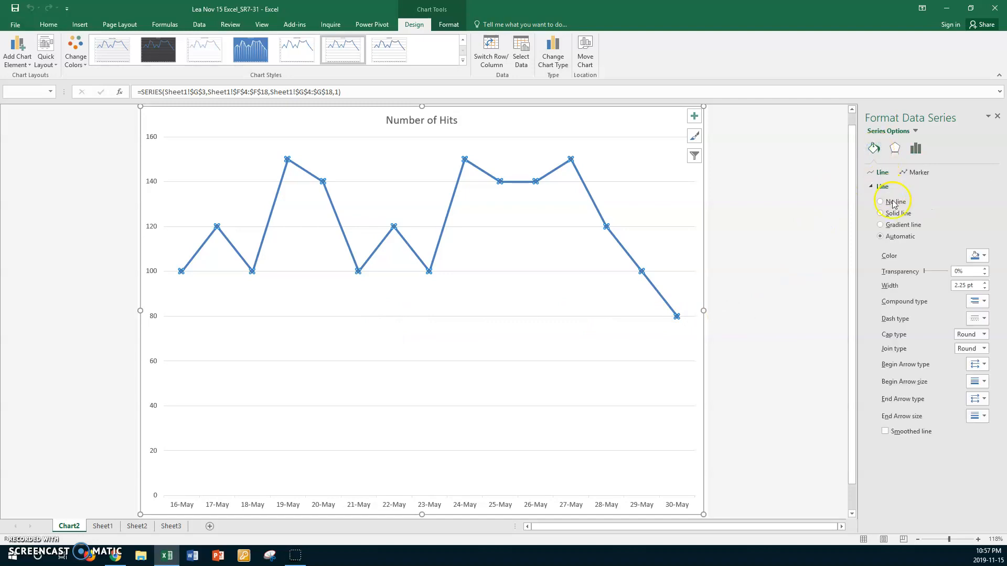
left_click(879, 213)
left_click(985, 256)
left_click(984, 256)
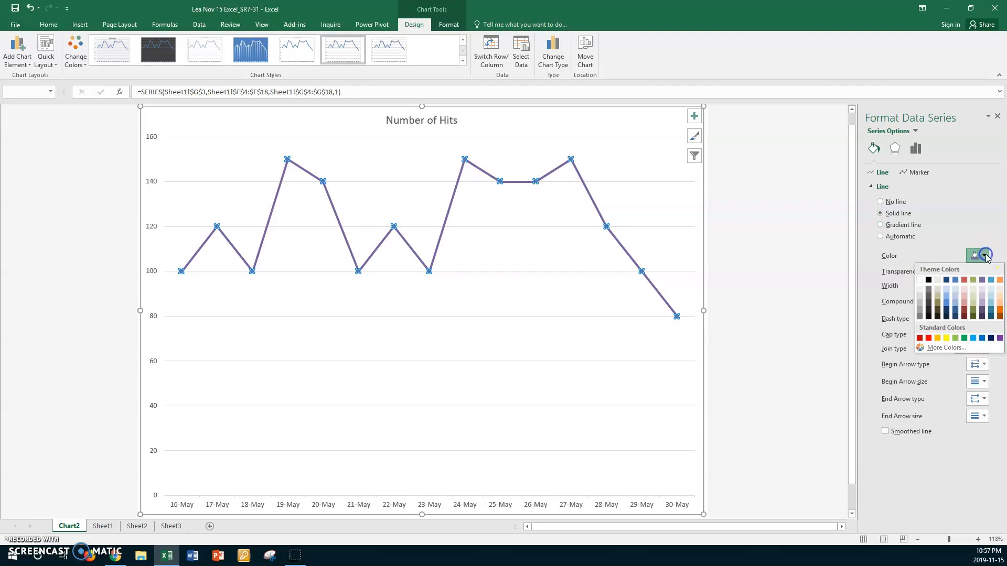
left_click(946, 280)
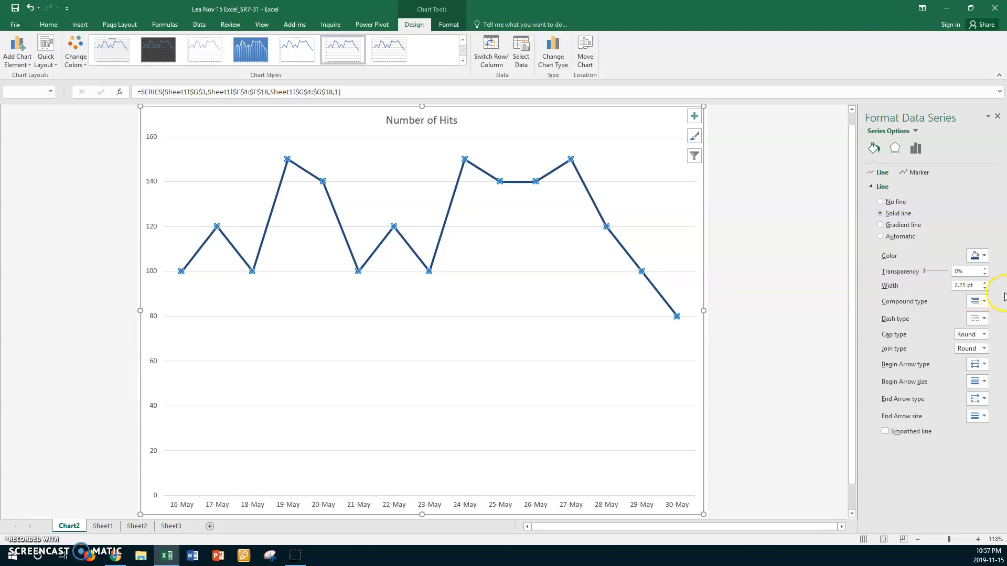
left_click(984, 283)
left_click(984, 283)
left_click(985, 283)
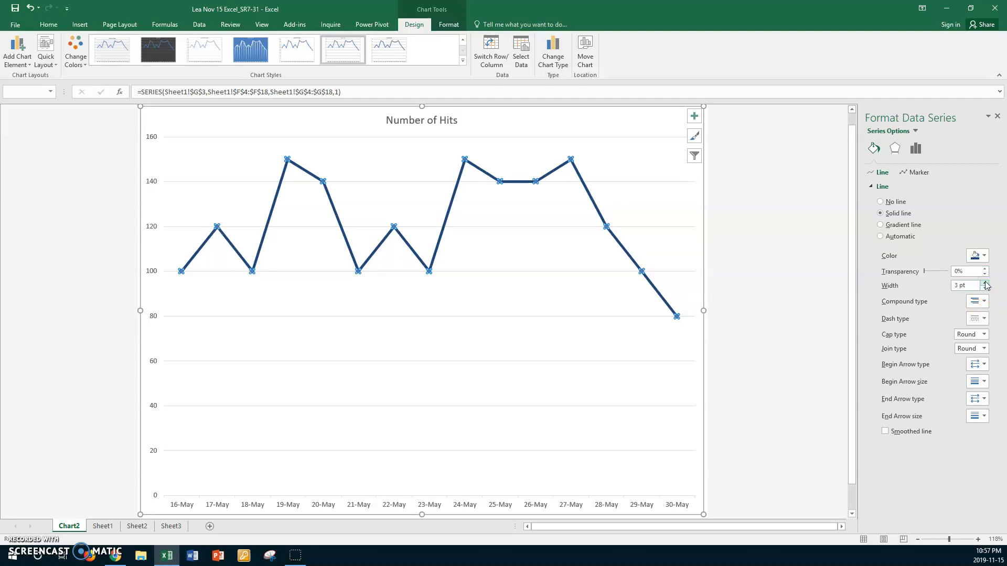
- Set the data series markers to the built-in diamond type at size 10
left_click(922, 173)
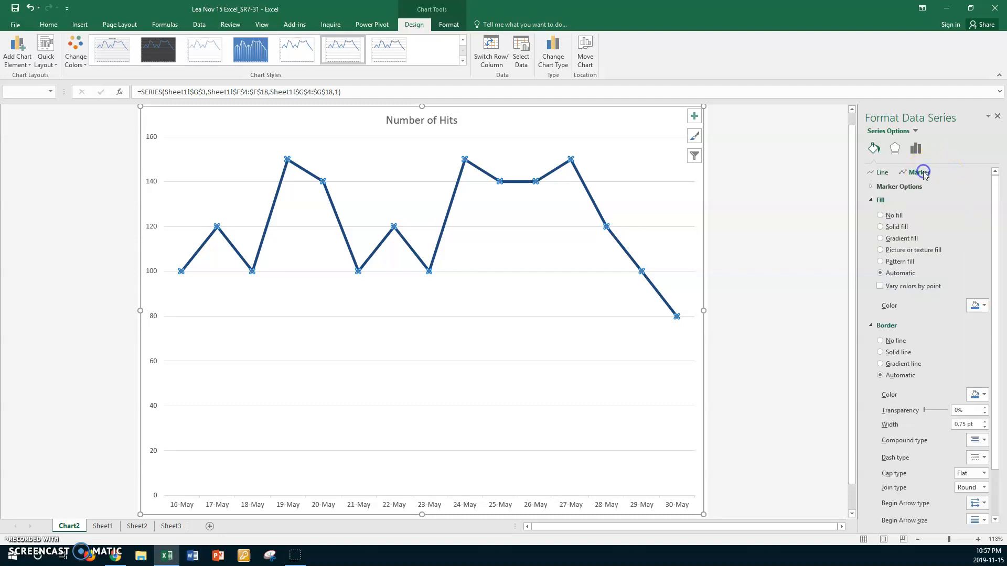
left_click(871, 187)
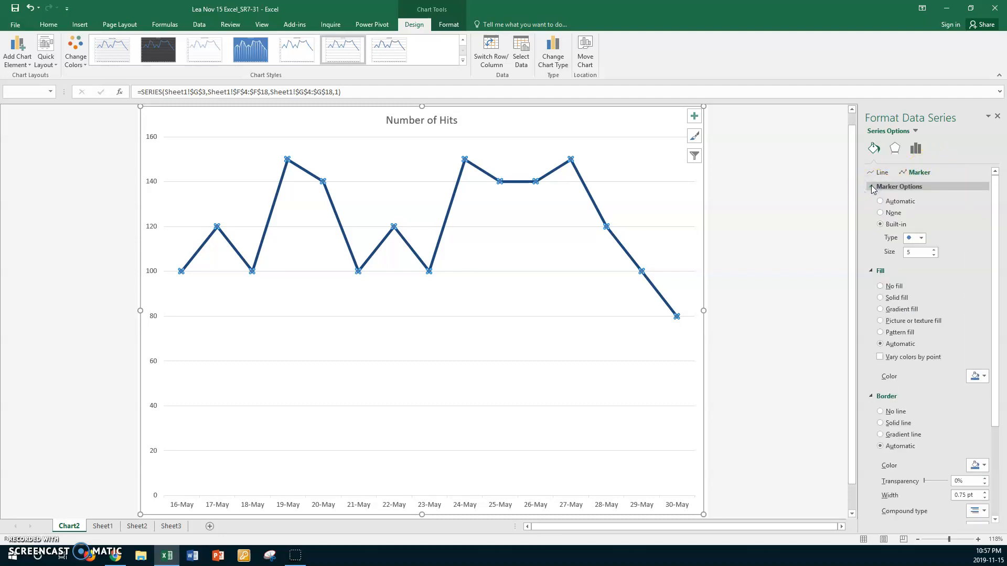
left_click(921, 238)
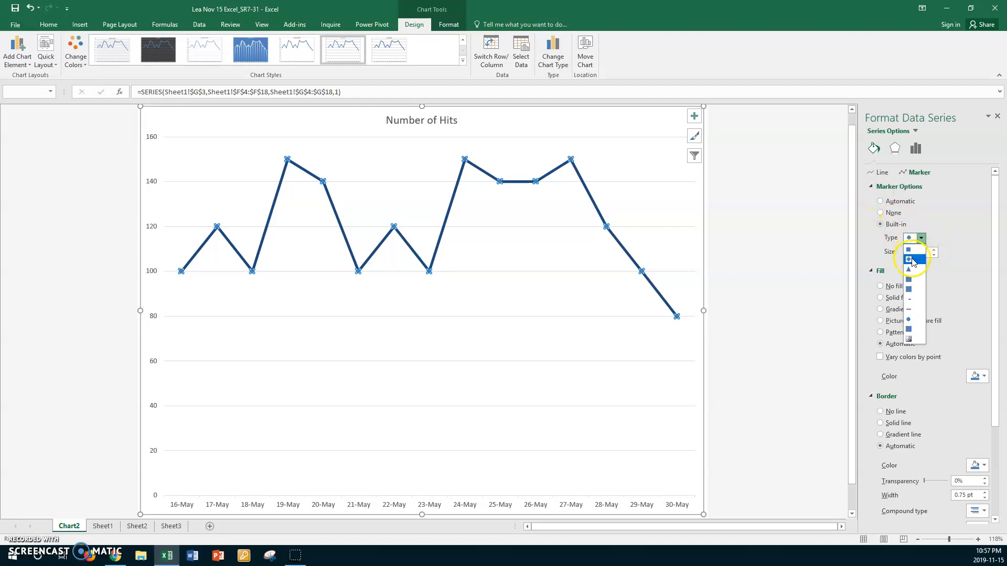
left_click(910, 261)
left_click_drag(914, 252, 900, 255)
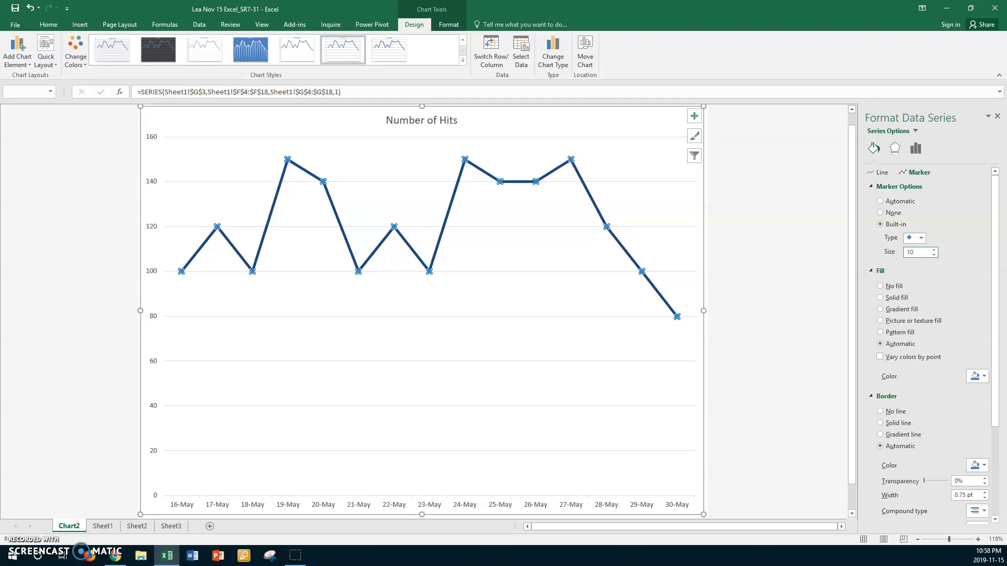
key("Return")
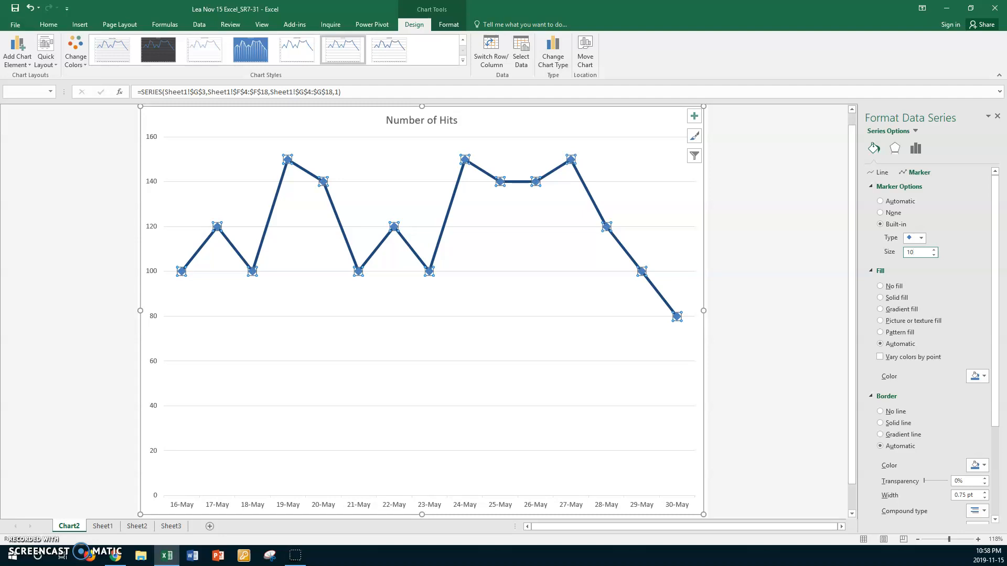
- Give the data series markers a solid green fill
left_click(881, 298)
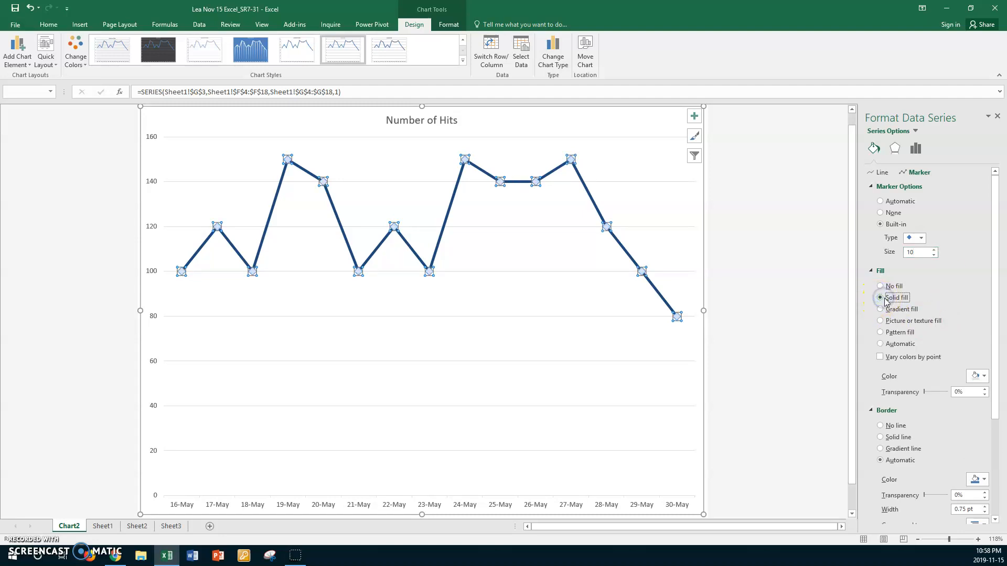
left_click(977, 376)
left_click(963, 459)
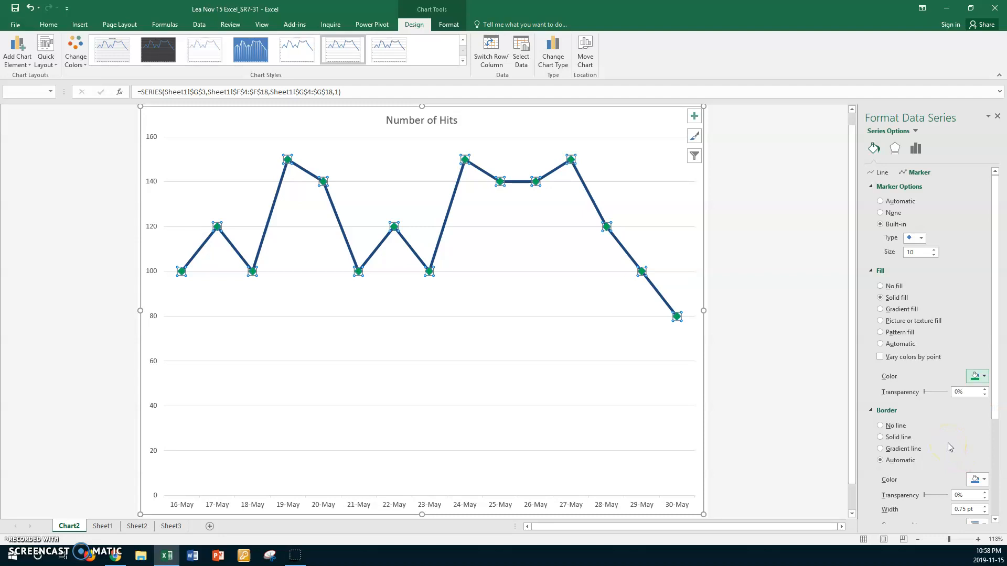
- Give the data series markers a solid orange border with a width of 1.5 pt
left_click(890, 442)
left_click(985, 481)
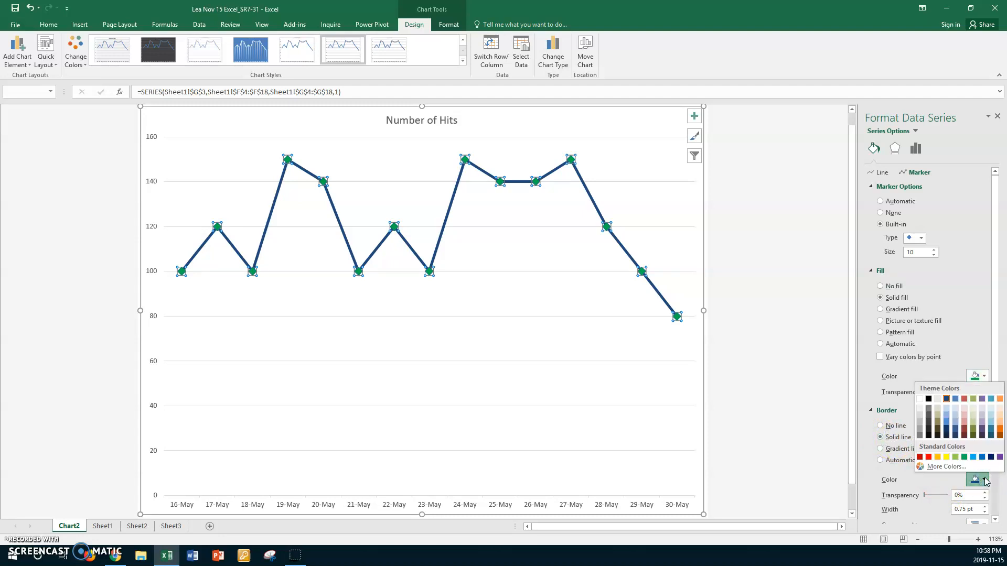
left_click(946, 458)
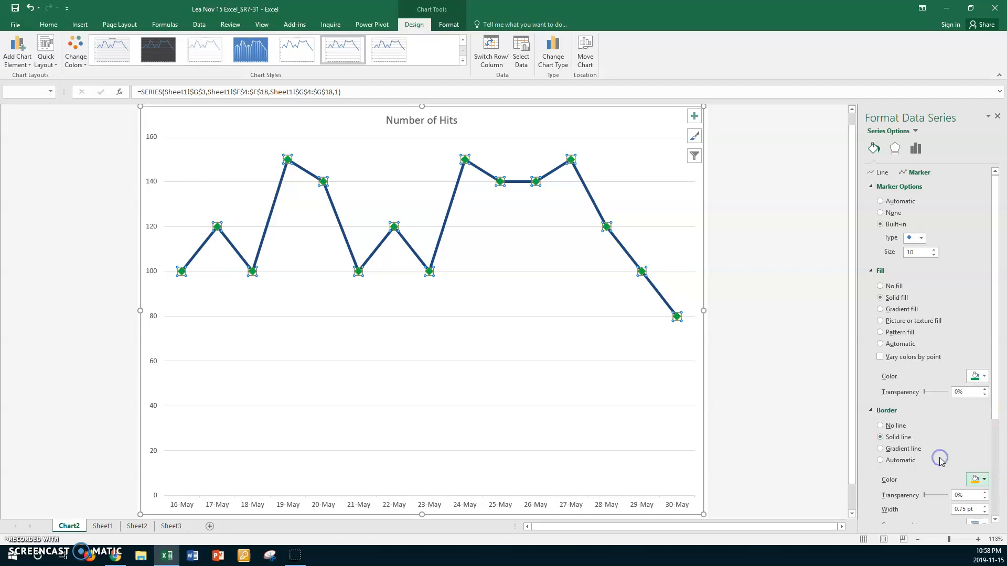
left_click(985, 506)
left_click(985, 506)
left_click(984, 506)
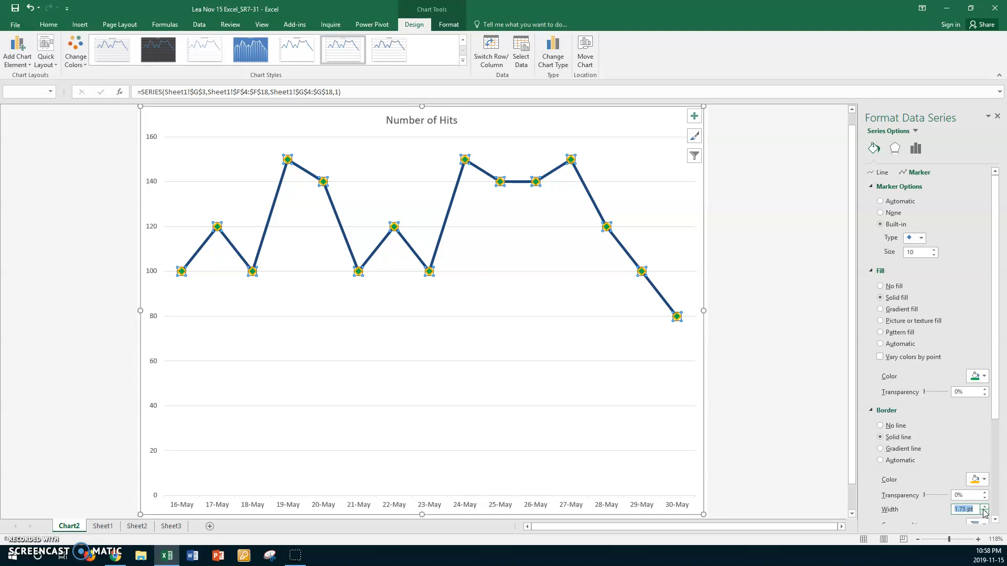
left_click(984, 516)
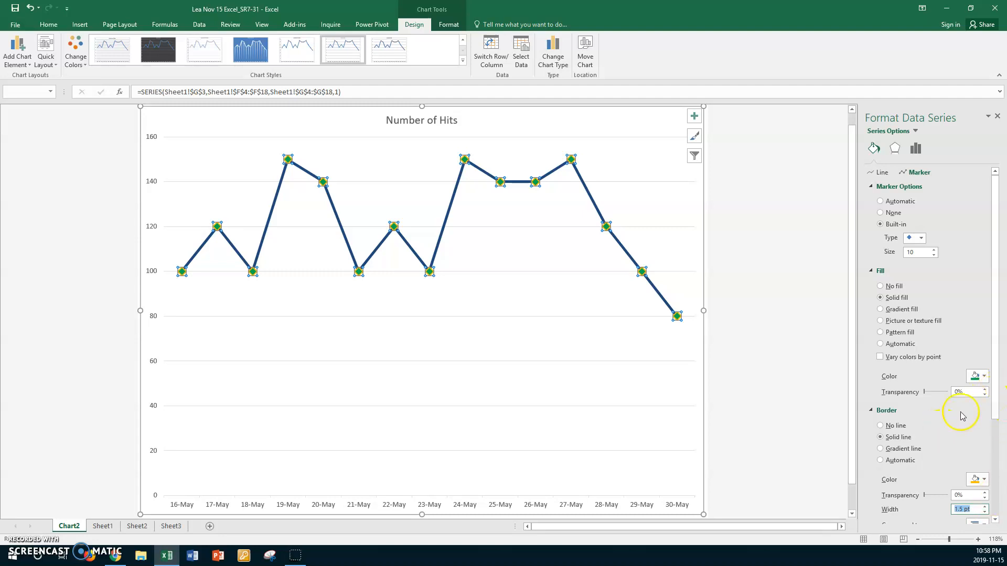
- Apply an outer shadow offset diagonally to the upper left to the data series, in a custom magenta color
left_click(895, 149)
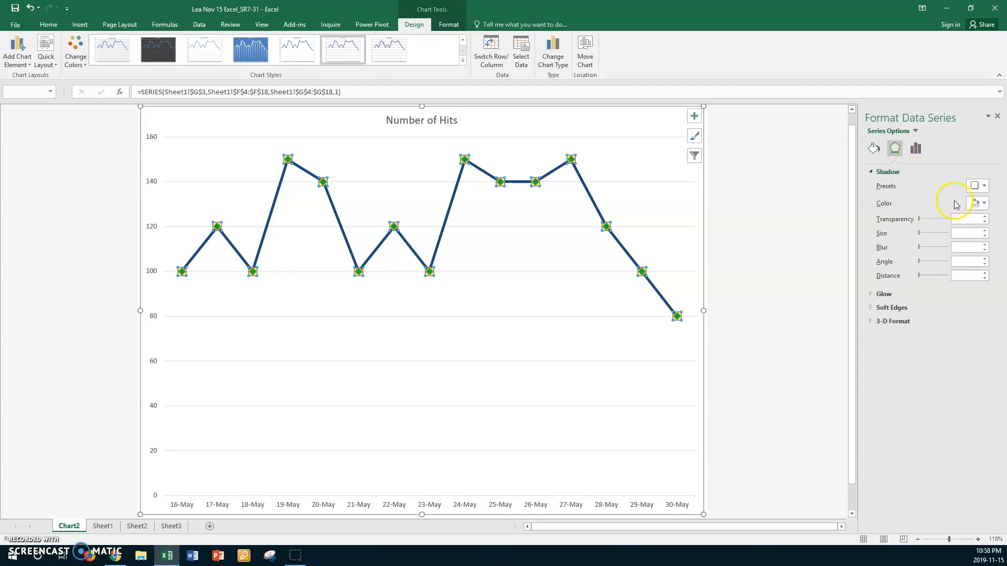
left_click(983, 186)
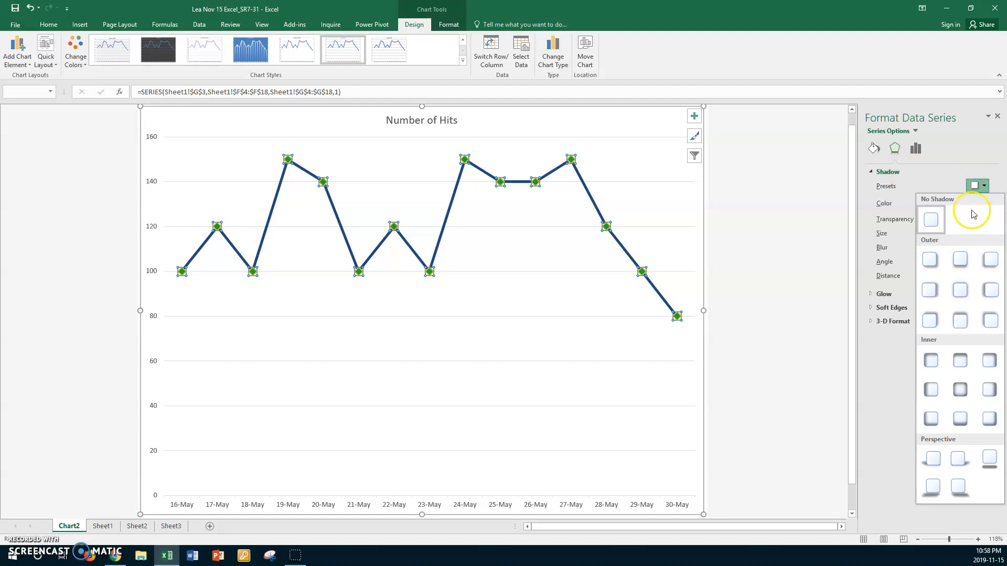
left_click(990, 322)
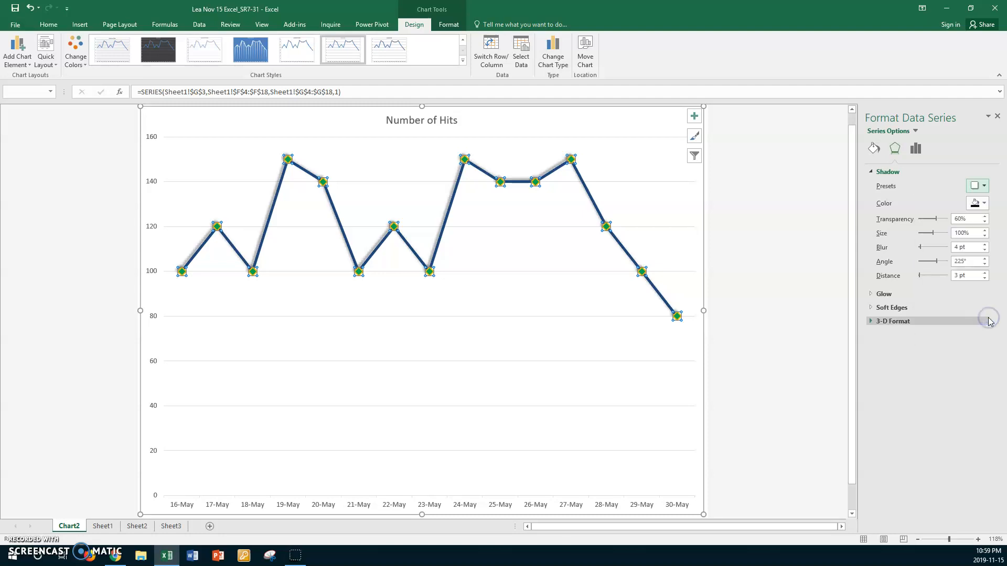
left_click(983, 204)
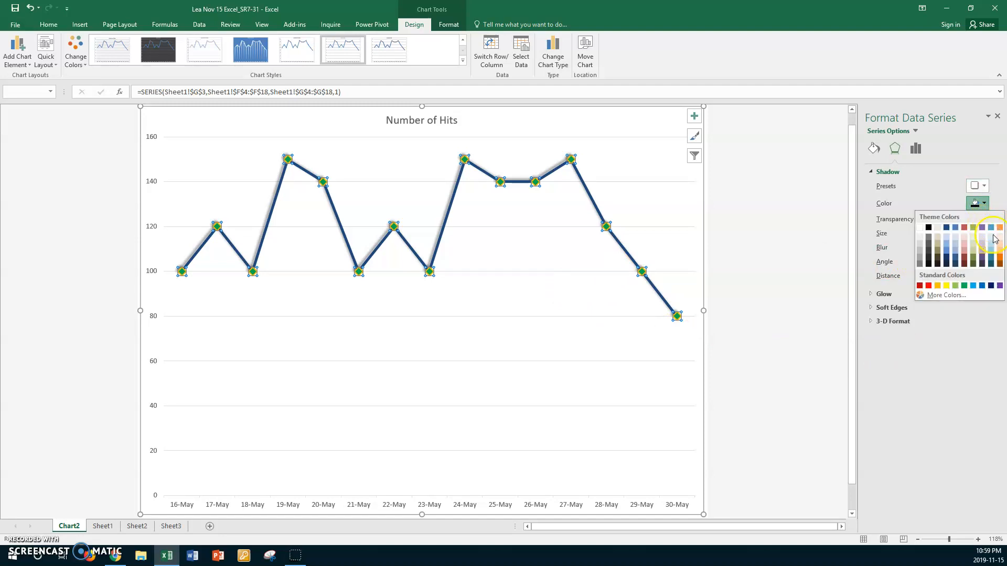
left_click(945, 294)
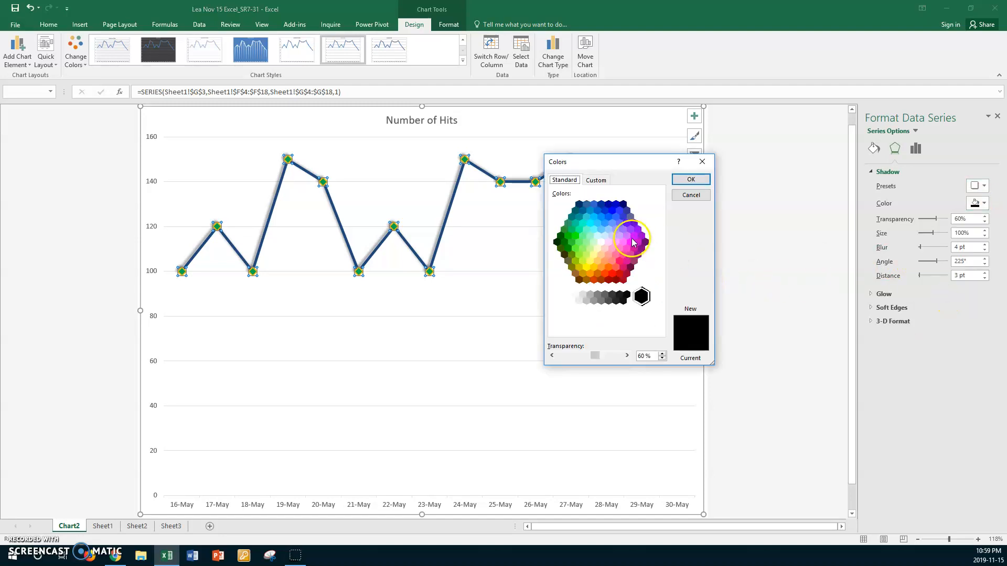
left_click(630, 242)
left_click(679, 178)
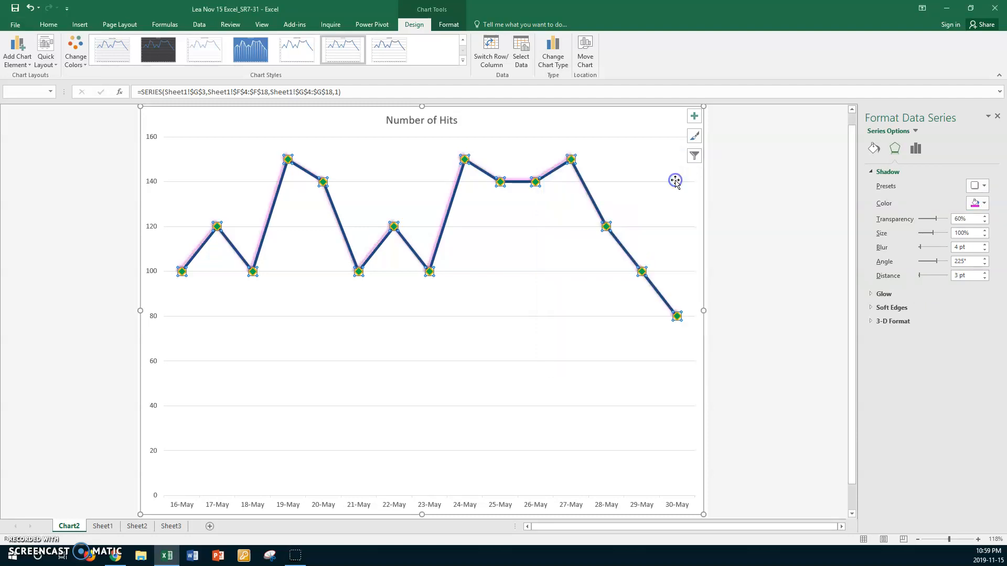
- Set the data series shadow's angle to 270° and deselect the series by selecting the plot area
left_click(499, 193)
left_click(984, 259)
left_click(983, 259)
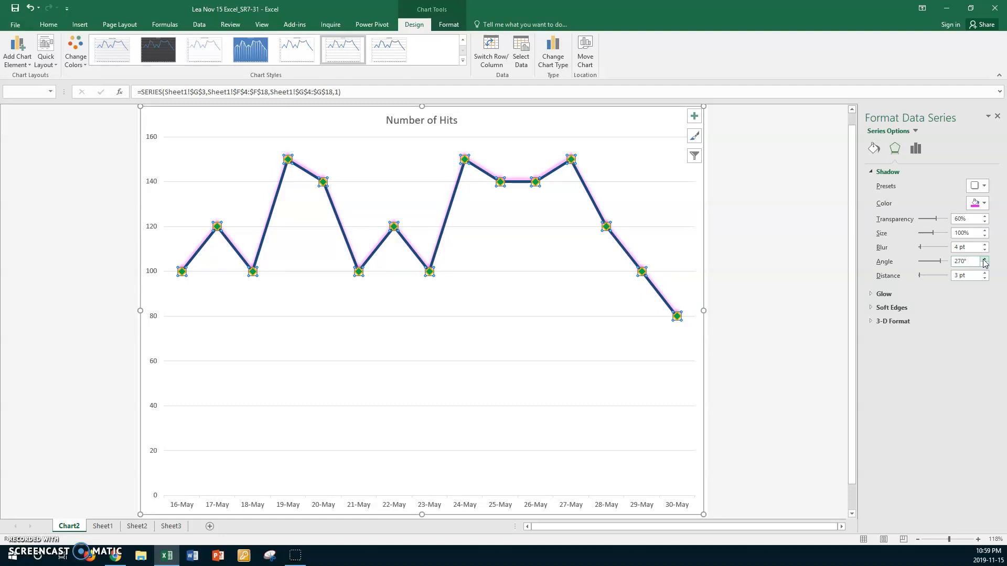
left_click(665, 152)
left_click(648, 166)
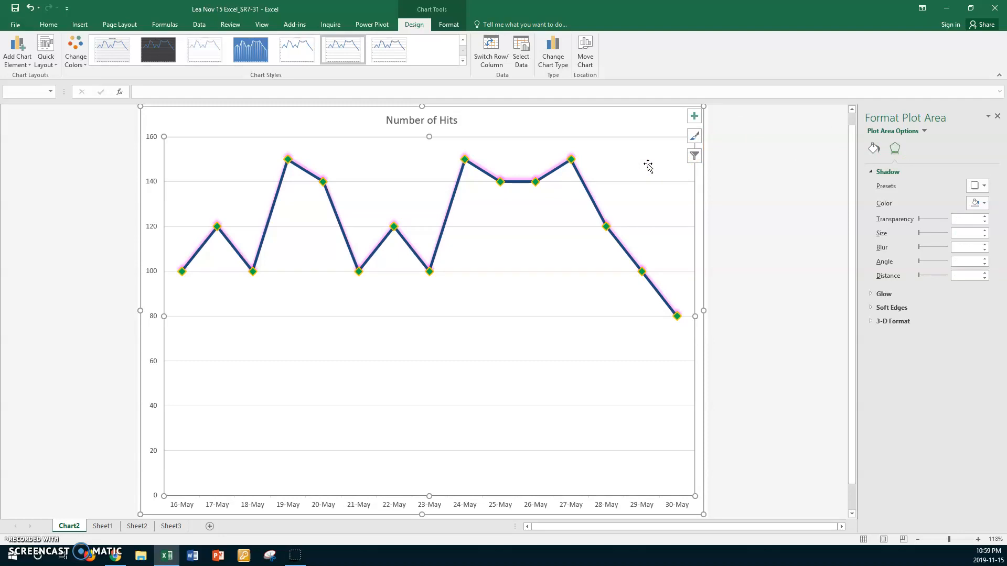
scroll(648, 165, "up", 1)
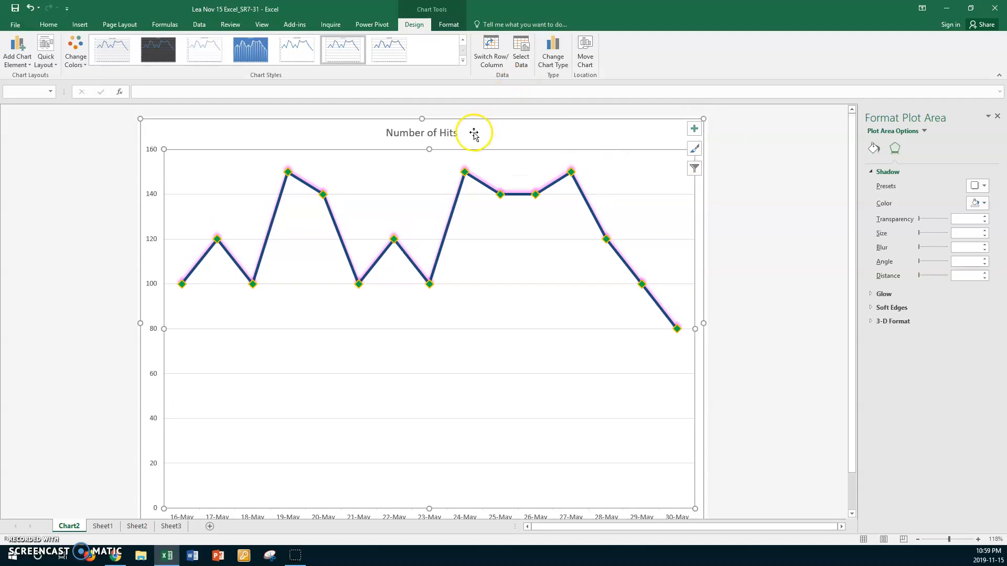
- Place the chart title above the chart and replace its text with "Web Site Hits"
left_click(447, 132)
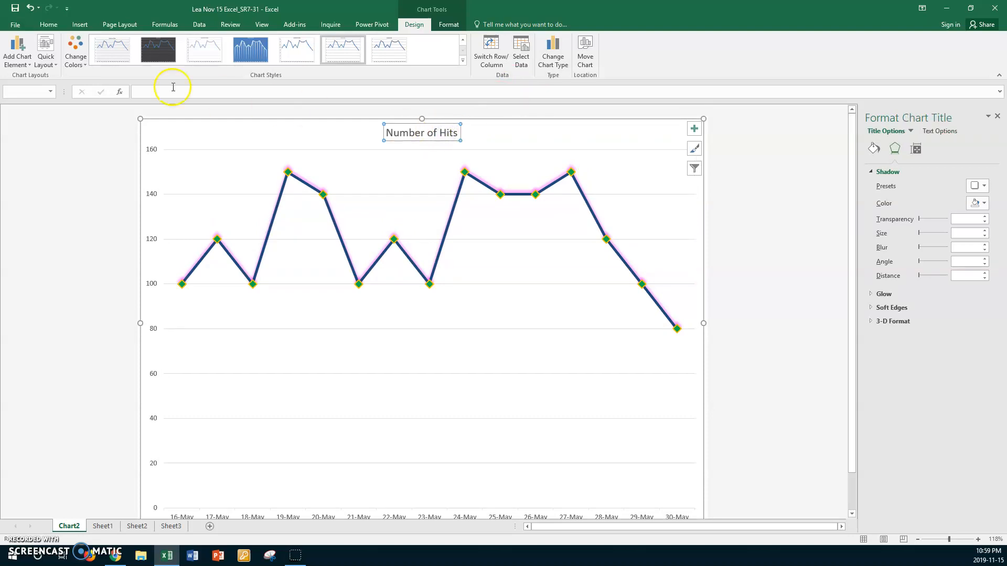
left_click(33, 61)
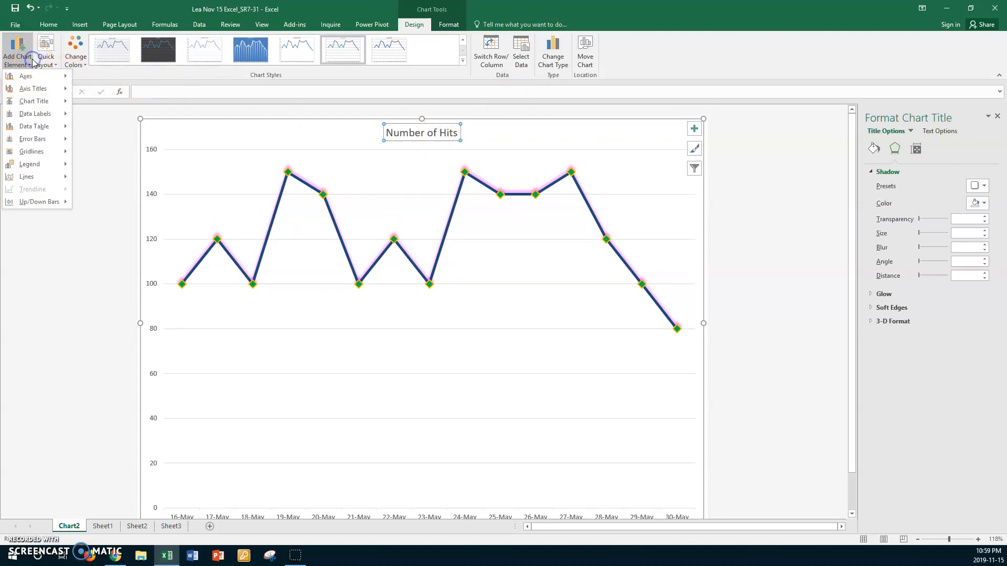
left_click(33, 101)
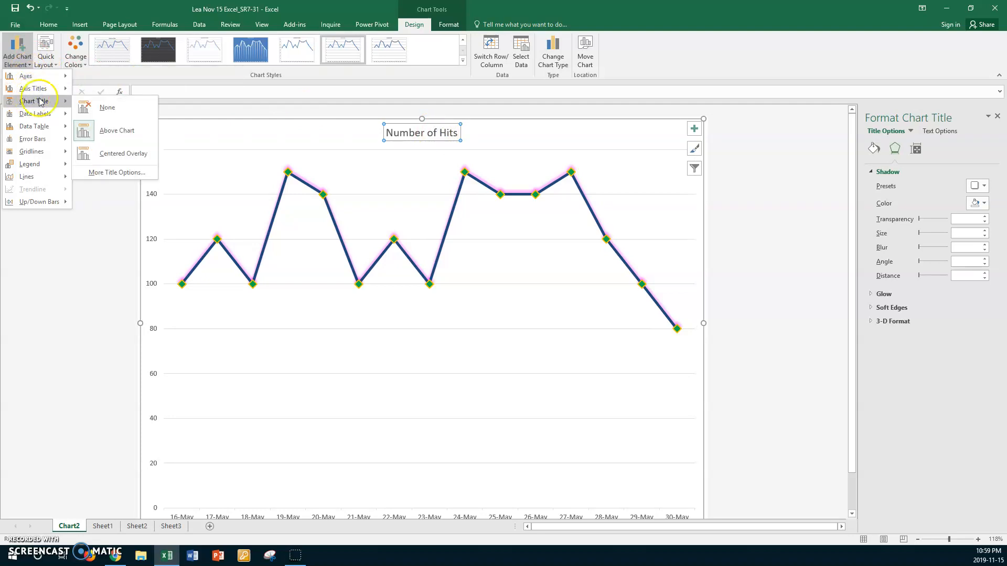
left_click(116, 132)
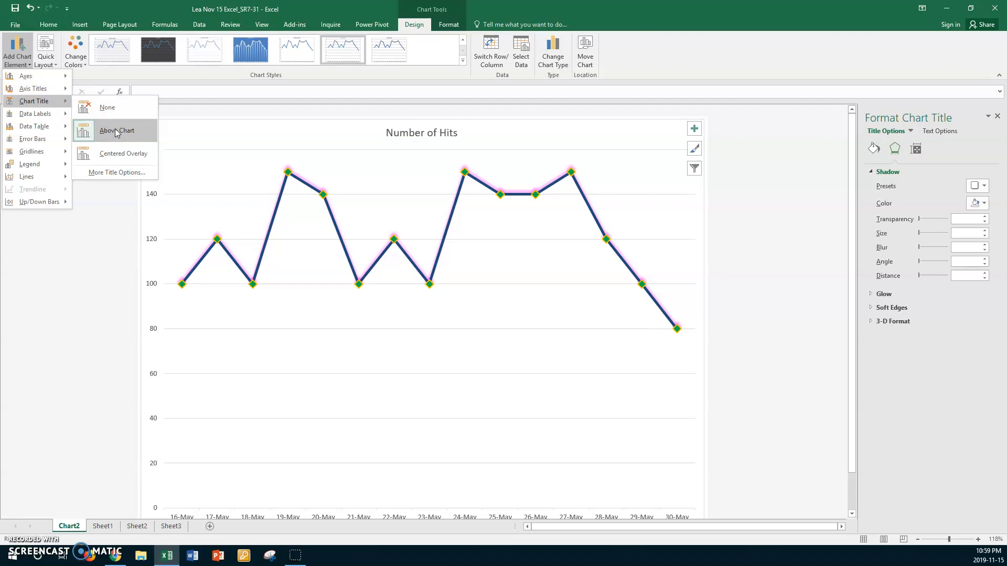
left_click(387, 130)
left_click_drag(387, 130, 450, 137)
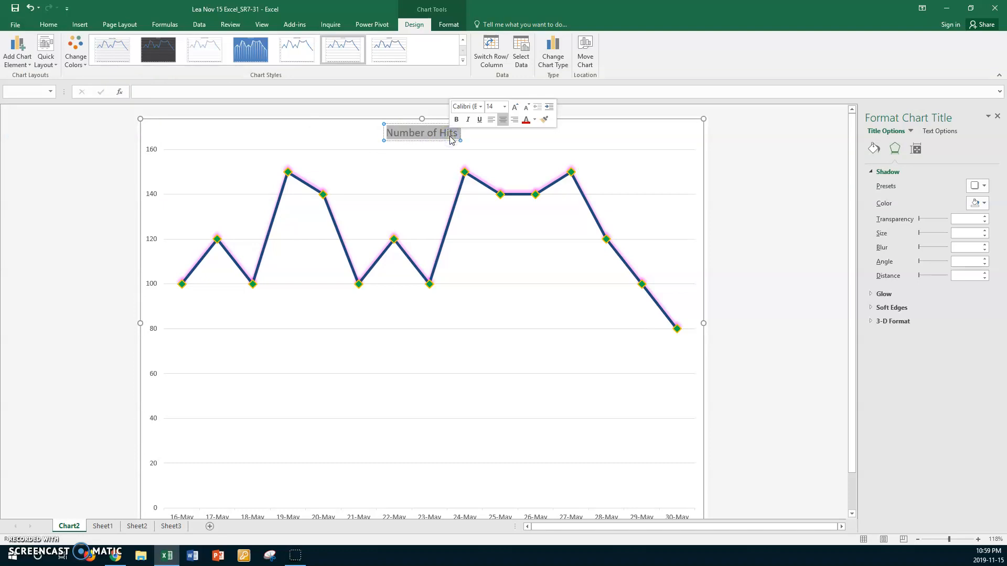
type("Web")
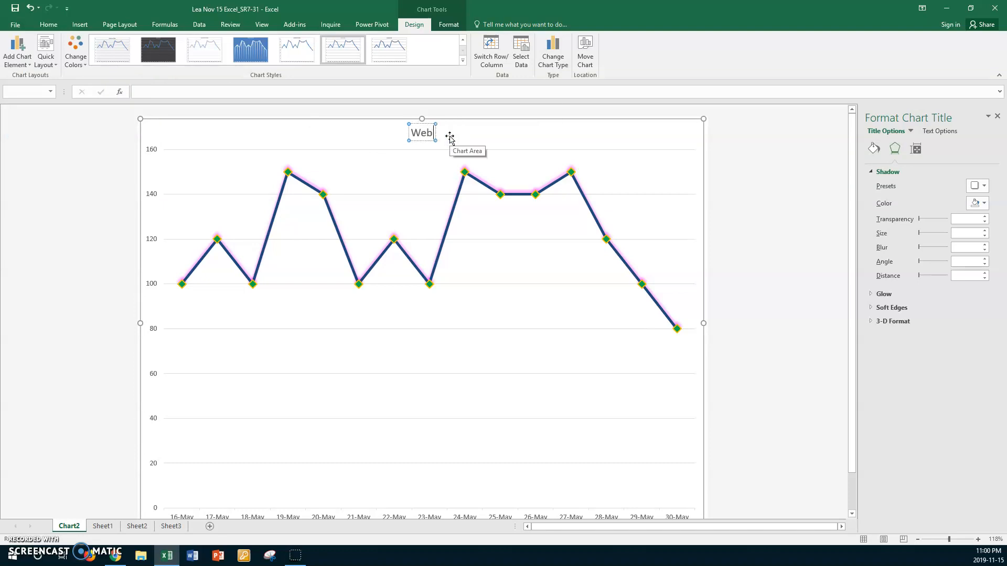
type(" Site Hits")
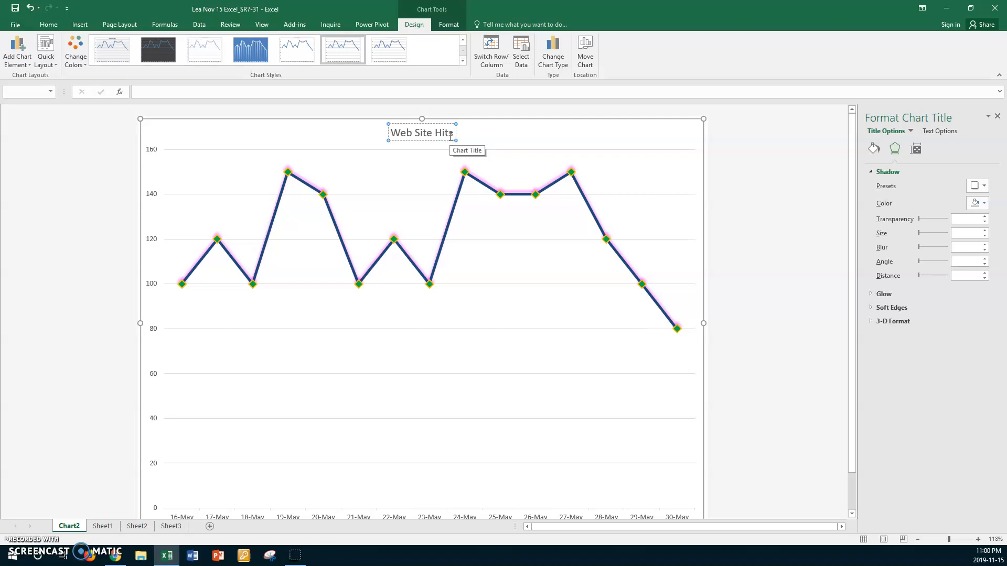
- Set the chart title text to font size 24 and color it with the dark blue theme color
triple_click(451, 137)
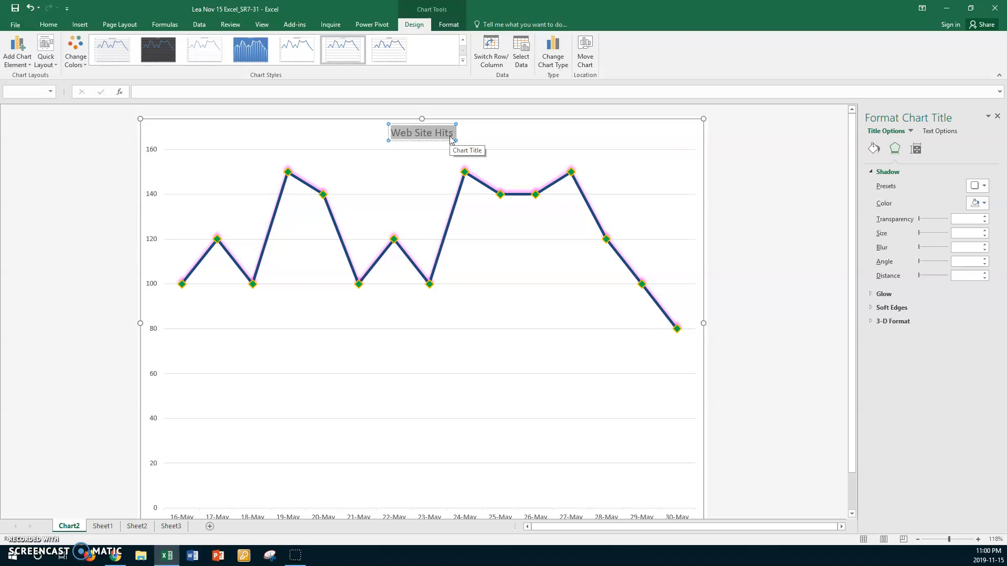
left_click(57, 26)
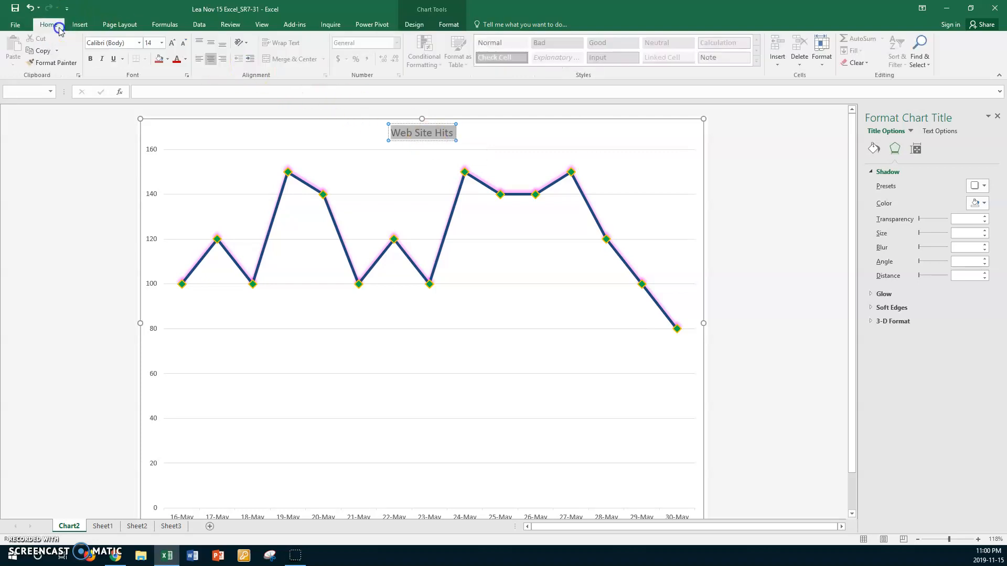
left_click(164, 46)
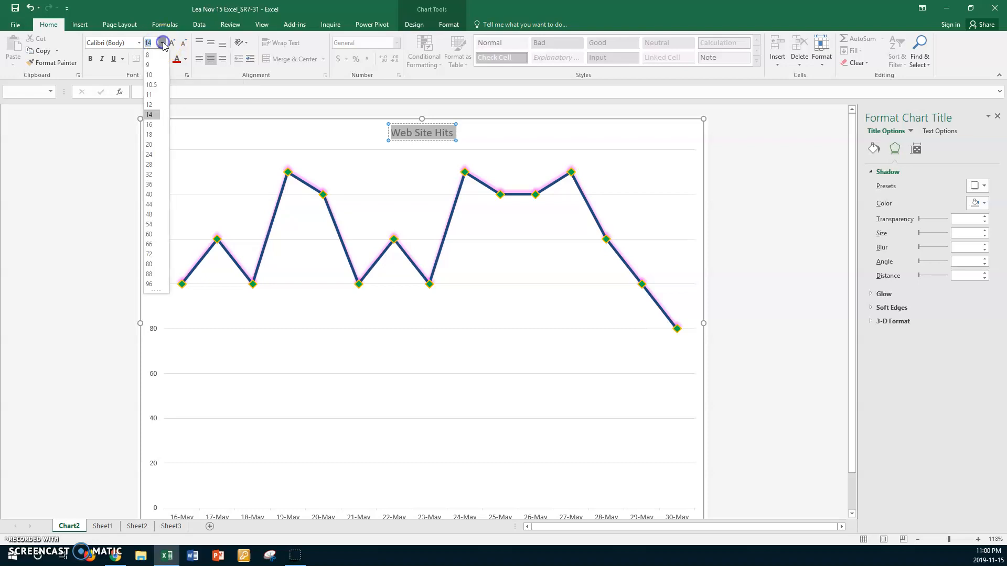
left_click(151, 154)
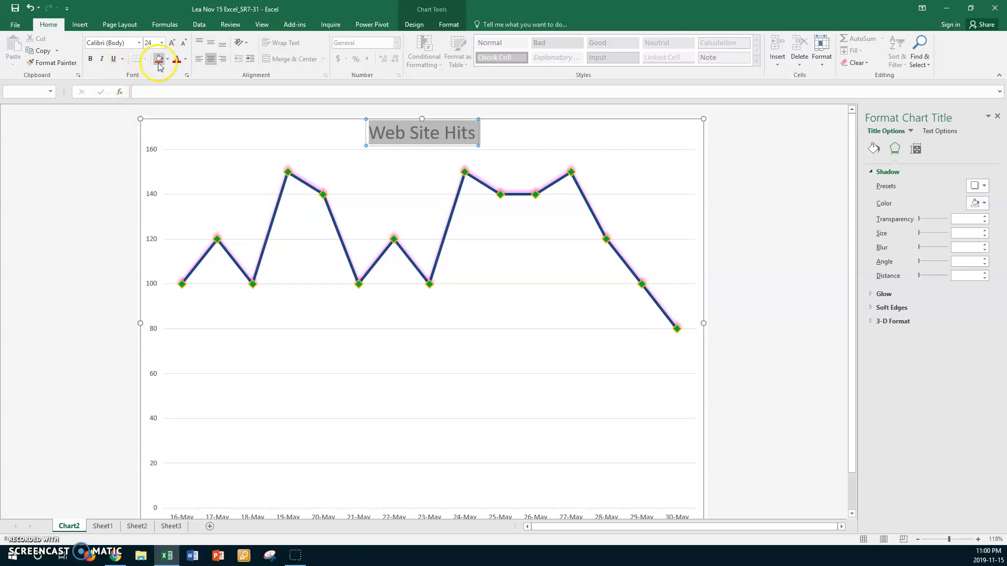
left_click(185, 59)
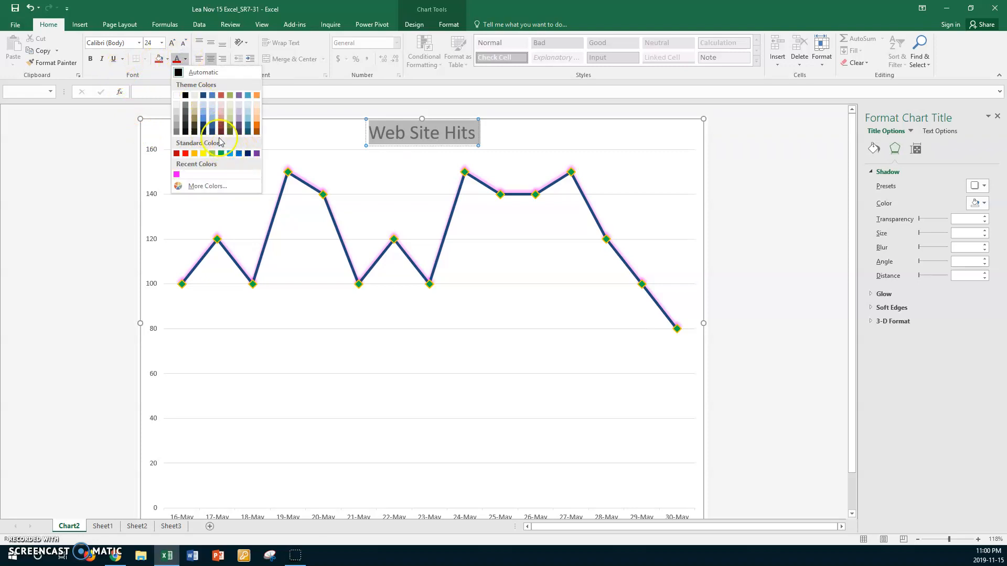
left_click(203, 97)
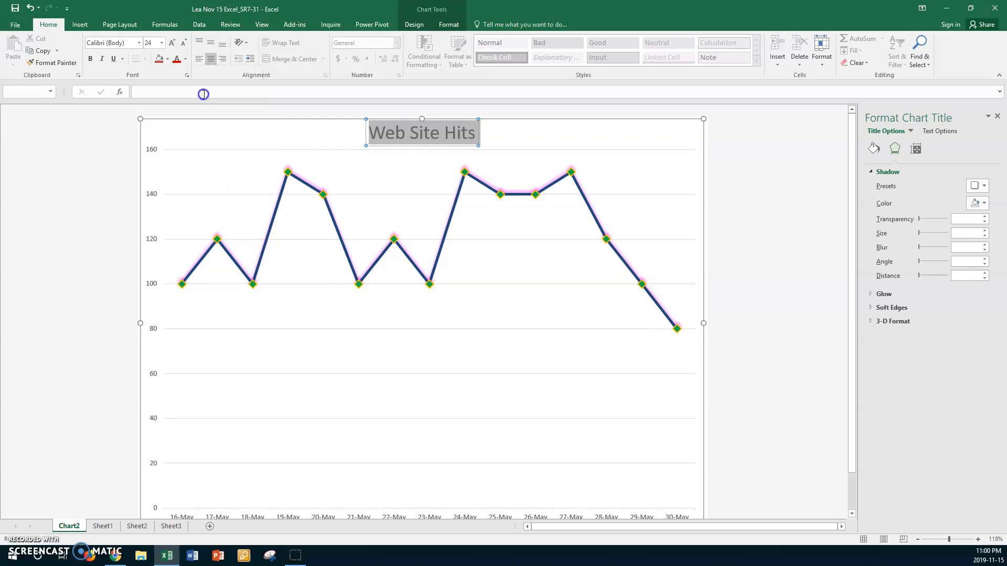
- Make the chart title text bold and italic and set its font size to 28
left_click(90, 58)
left_click(103, 59)
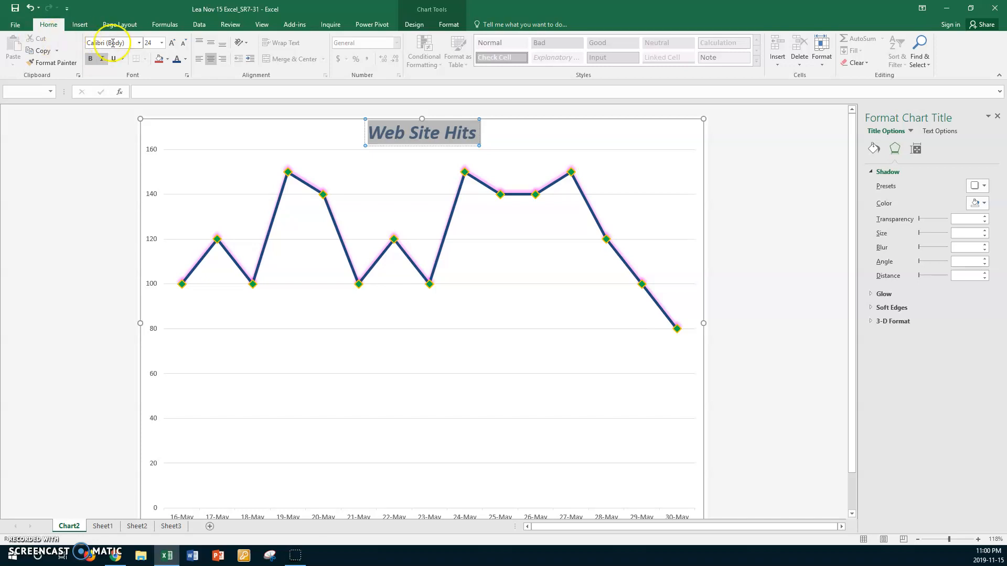
left_click(164, 44)
left_click(164, 46)
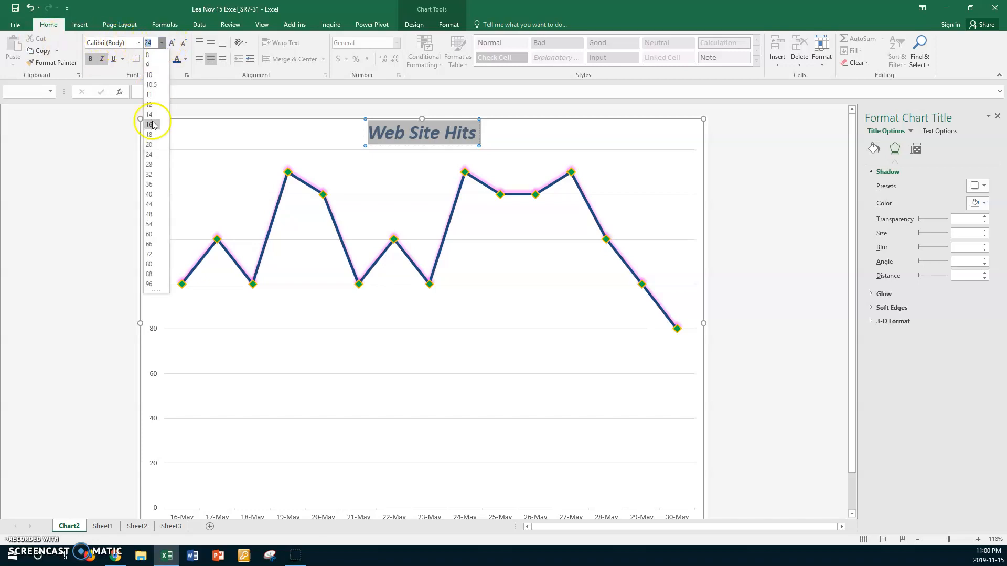
left_click(151, 165)
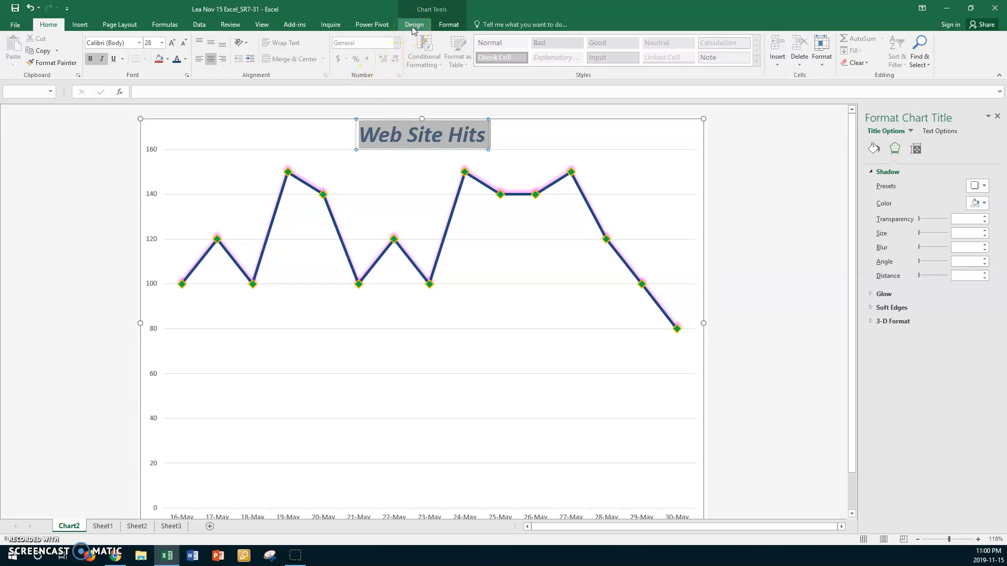
- Fill the chart title's box with the lightest blue theme tint and deselect the title
left_click(449, 25)
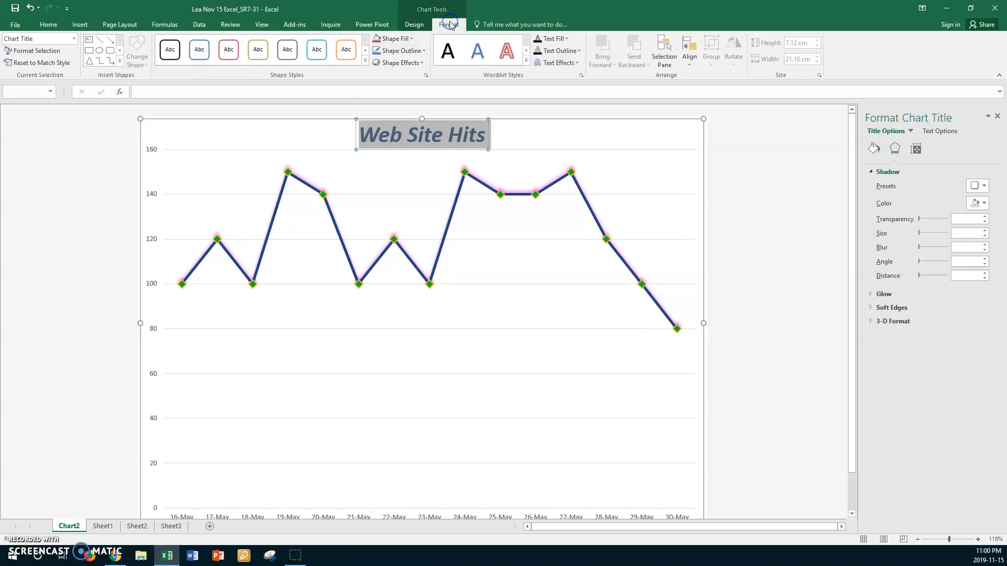
left_click(412, 39)
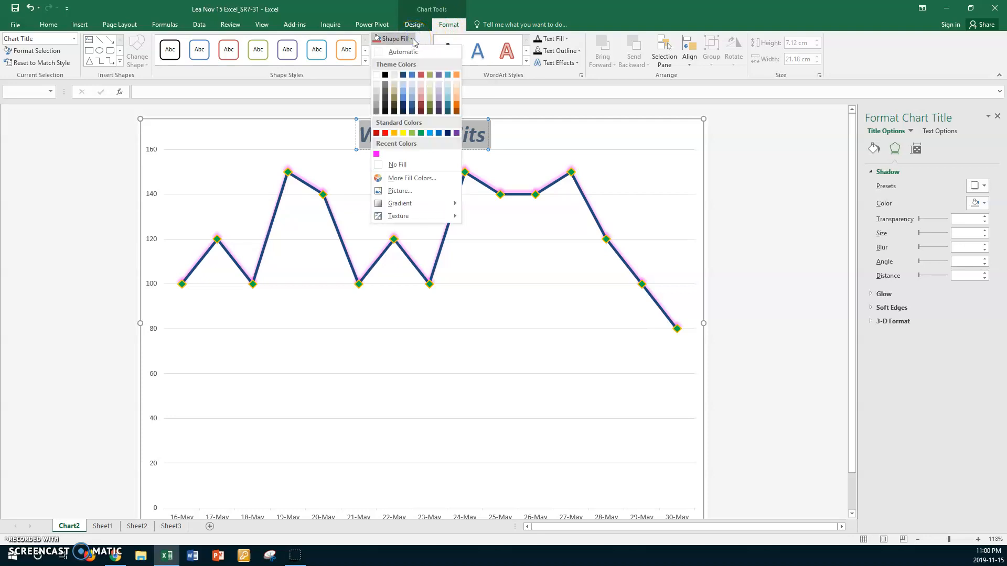
left_click(413, 85)
left_click(509, 139)
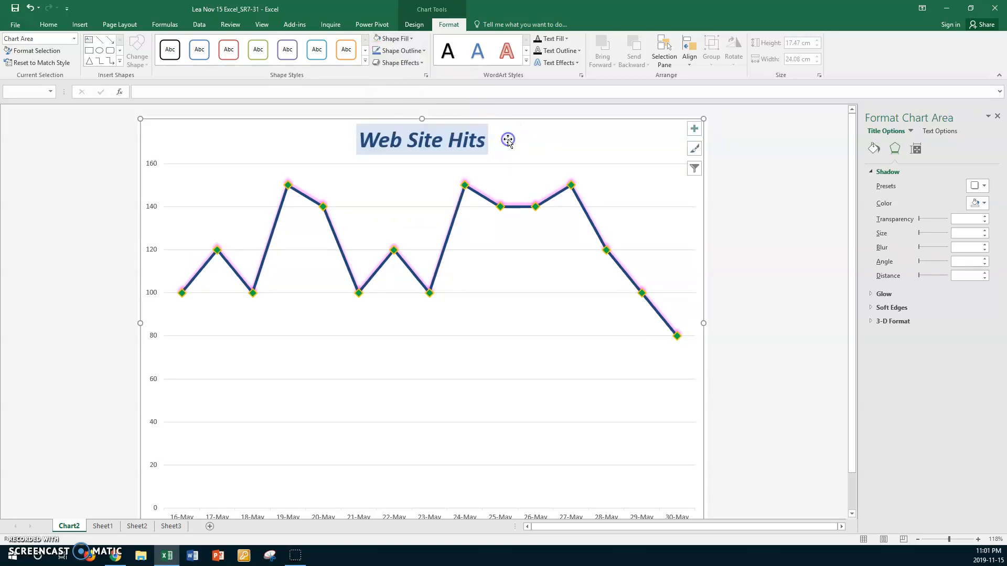
- Outline the chart title's box in the recently used magenta color and deselect it
left_click(470, 138)
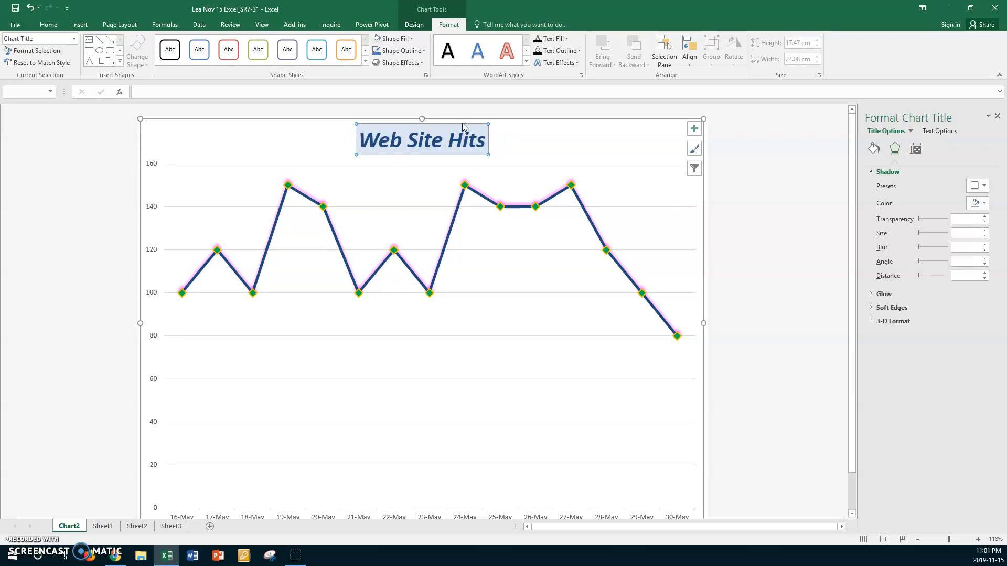
left_click(425, 52)
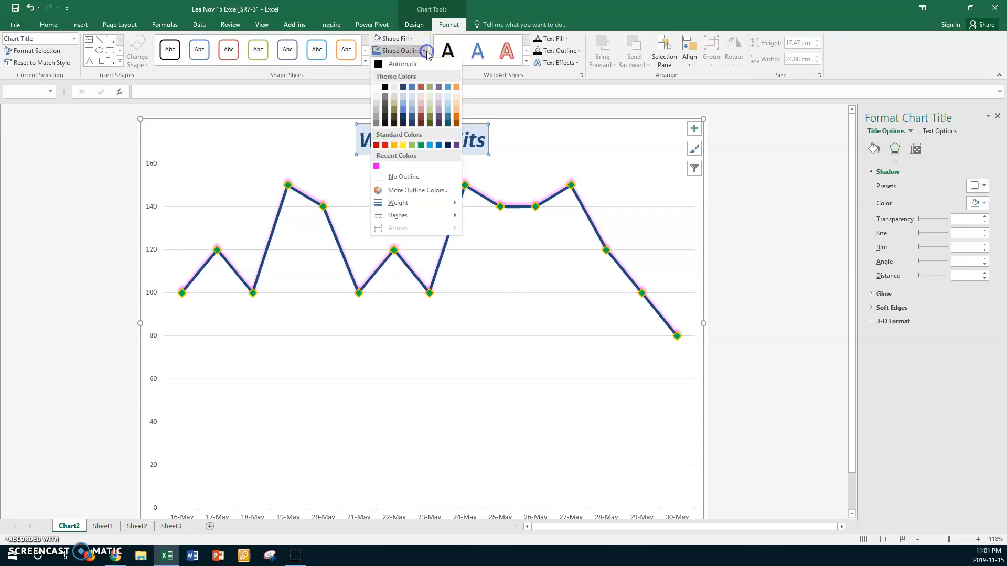
left_click(377, 166)
left_click(518, 149)
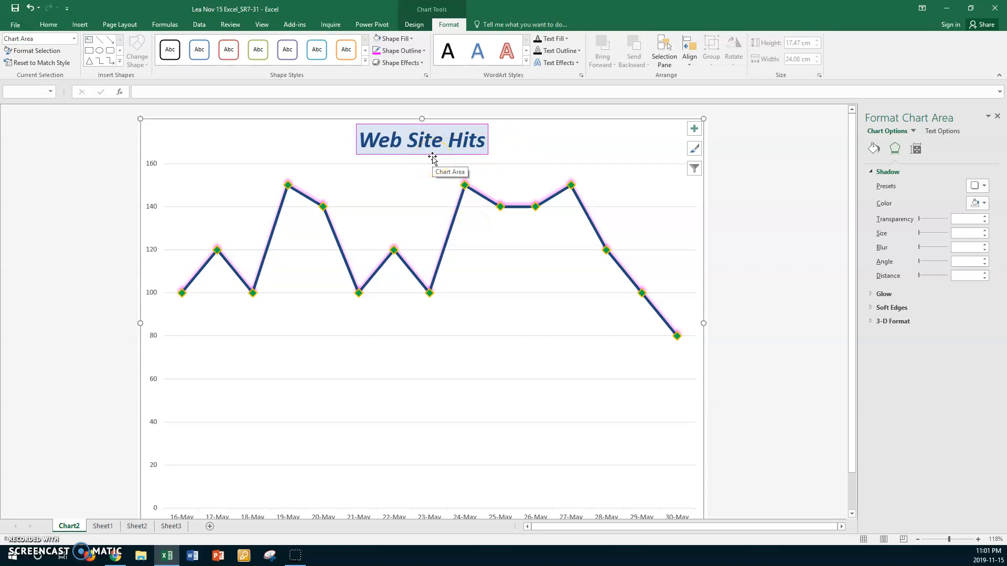
- Remove the outline from the chart title's box and select the chart area
left_click(425, 51)
left_click(396, 177)
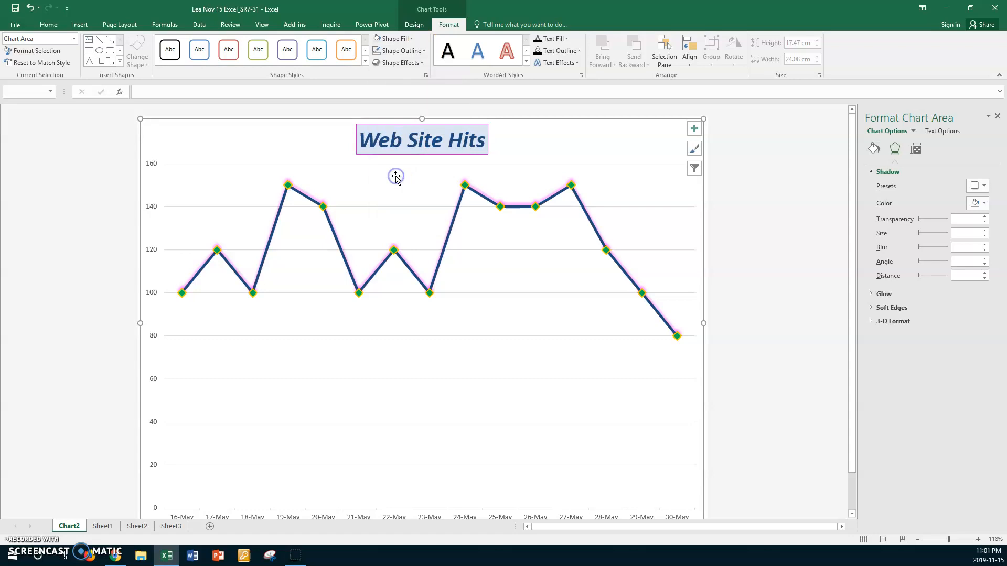
left_click(466, 156)
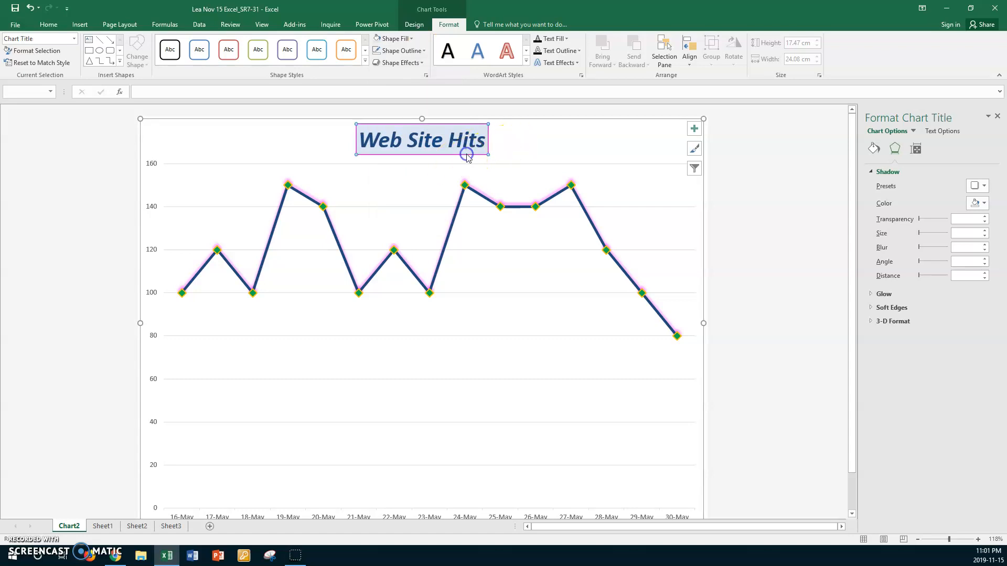
left_click(425, 51)
left_click(399, 176)
left_click(519, 145)
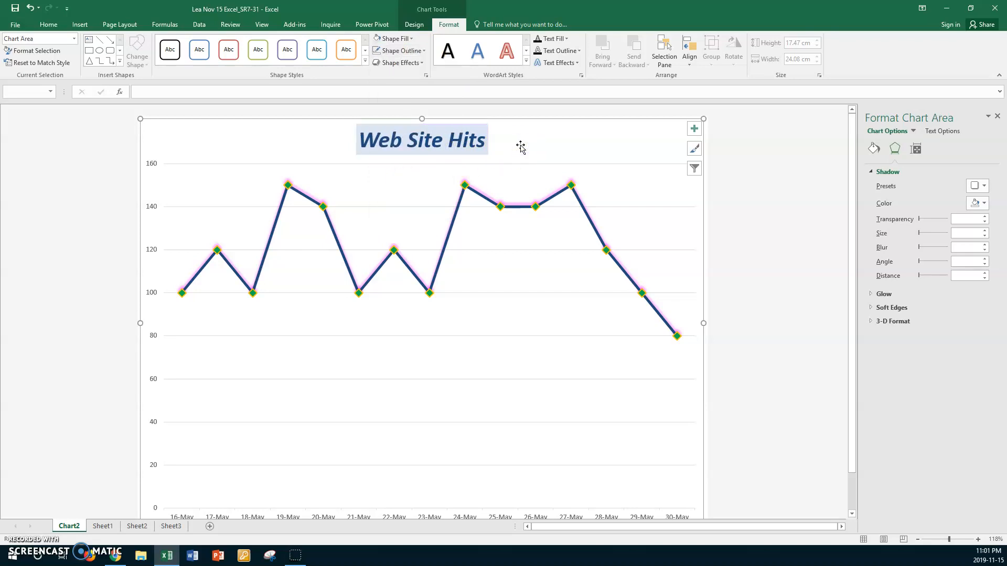
- Reapply the recently used magenta color as the outline of the chart title's box
left_click(450, 127)
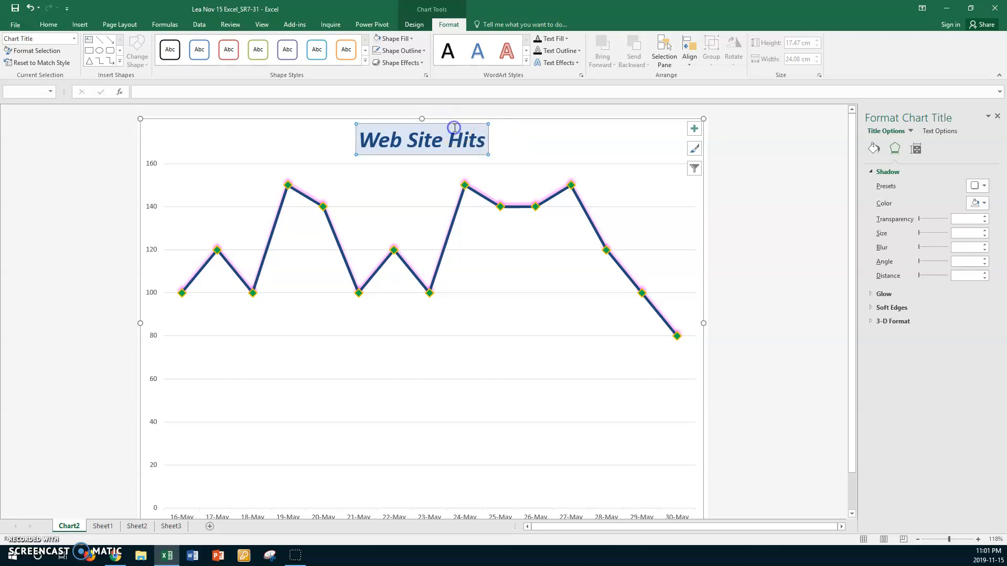
left_click(414, 51)
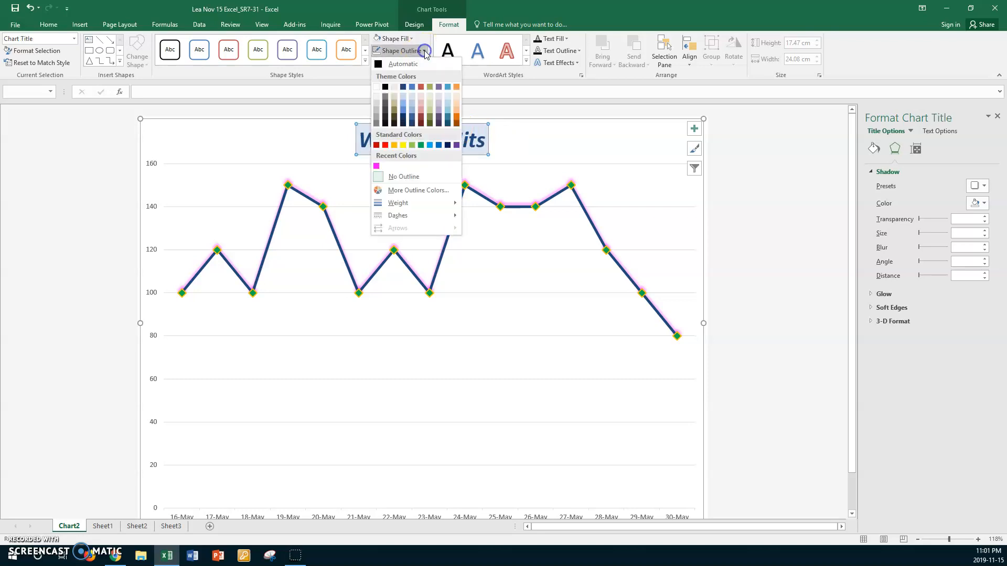
left_click(376, 166)
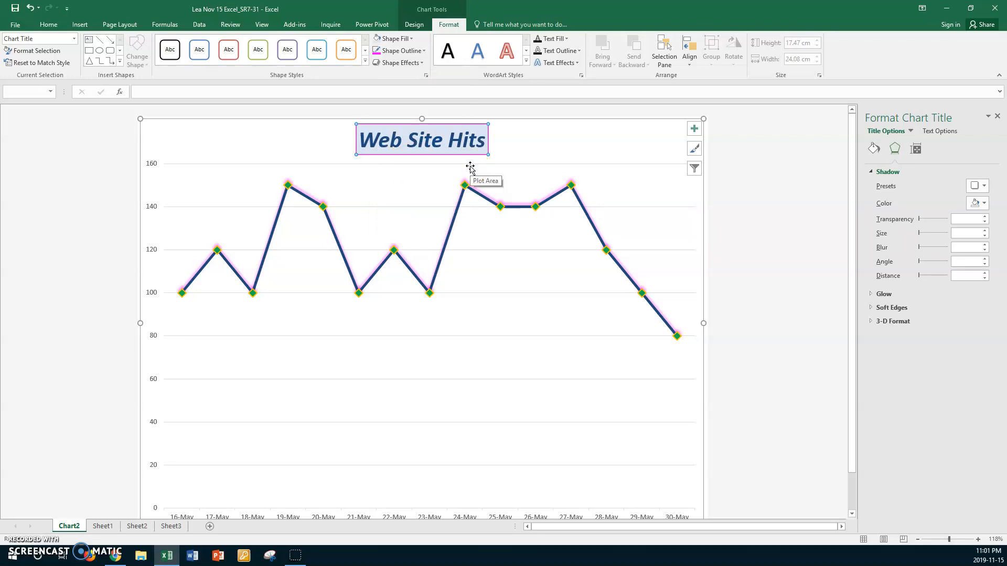
- Apply the first bevel preset as a shape effect to the chart title and deselect it
left_click(422, 63)
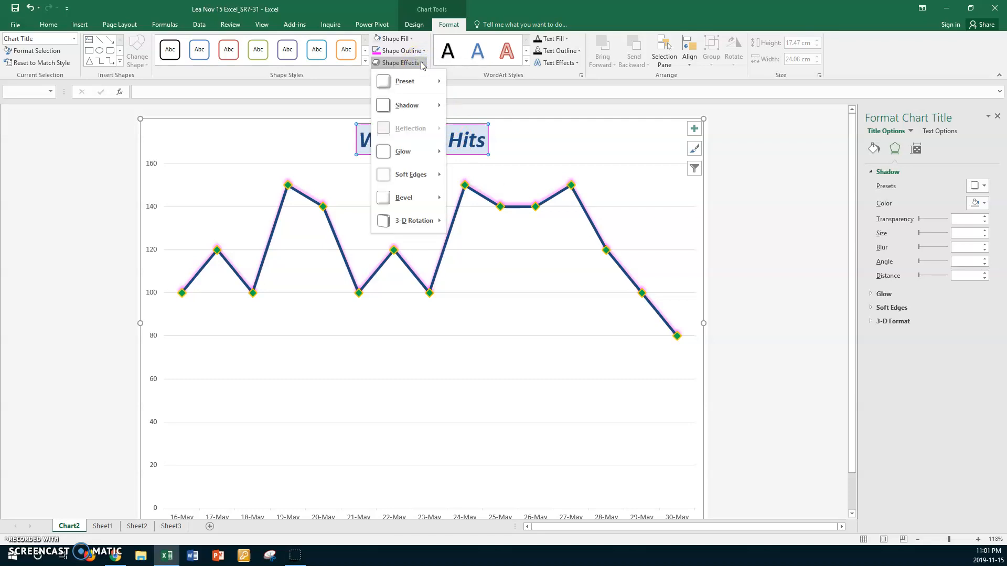
left_click(420, 197)
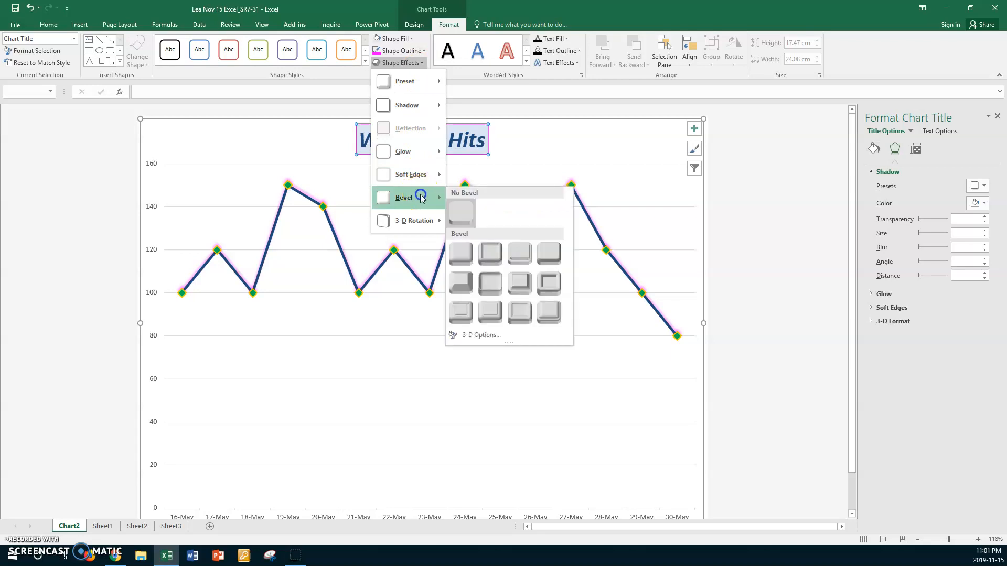
left_click(465, 261)
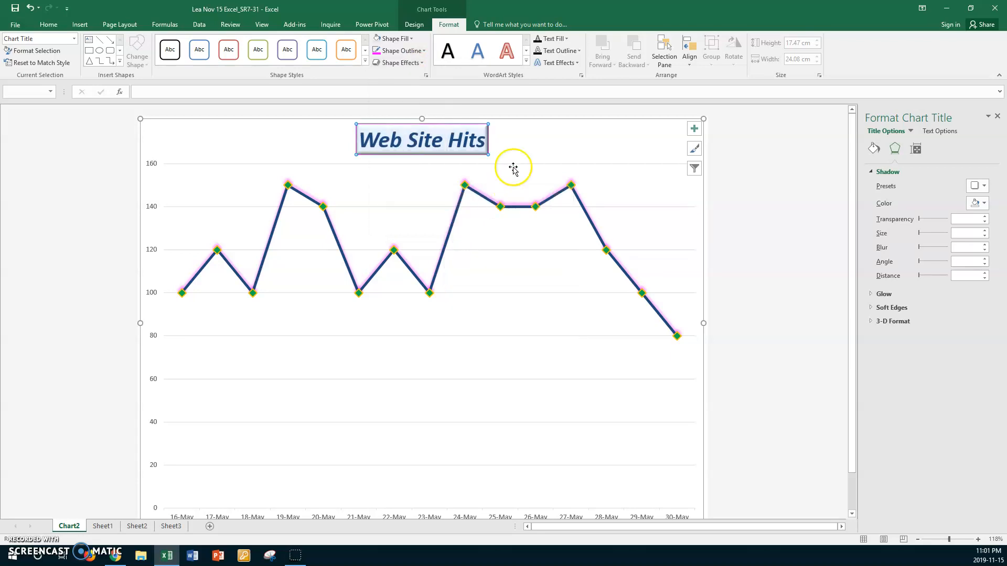
left_click(520, 151)
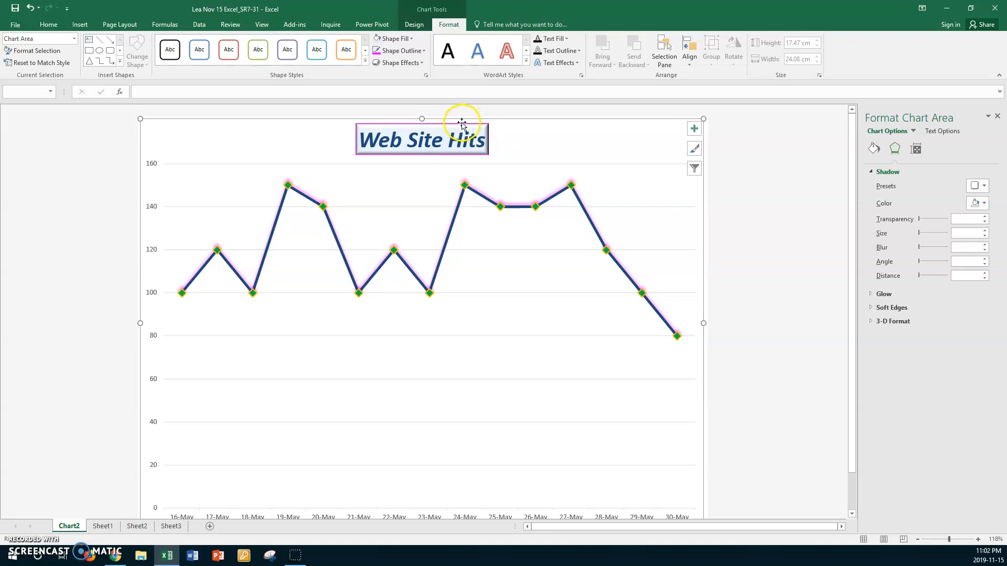
- Move the chart title to the upper-left corner of the chart area, above the value axis, and deselect it
left_click_drag(388, 125, 195, 124)
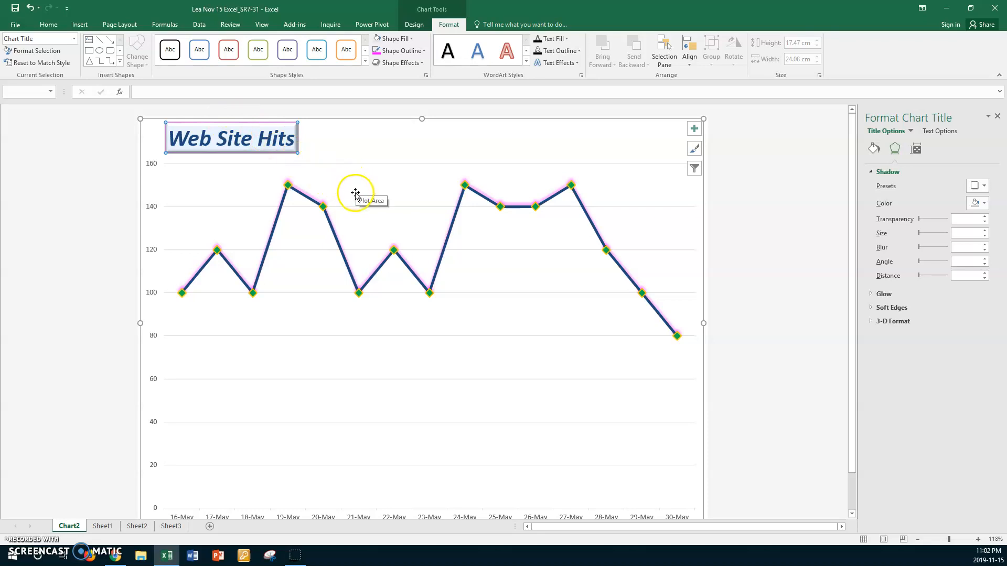
left_click(210, 153)
left_click_drag(216, 153, 197, 153)
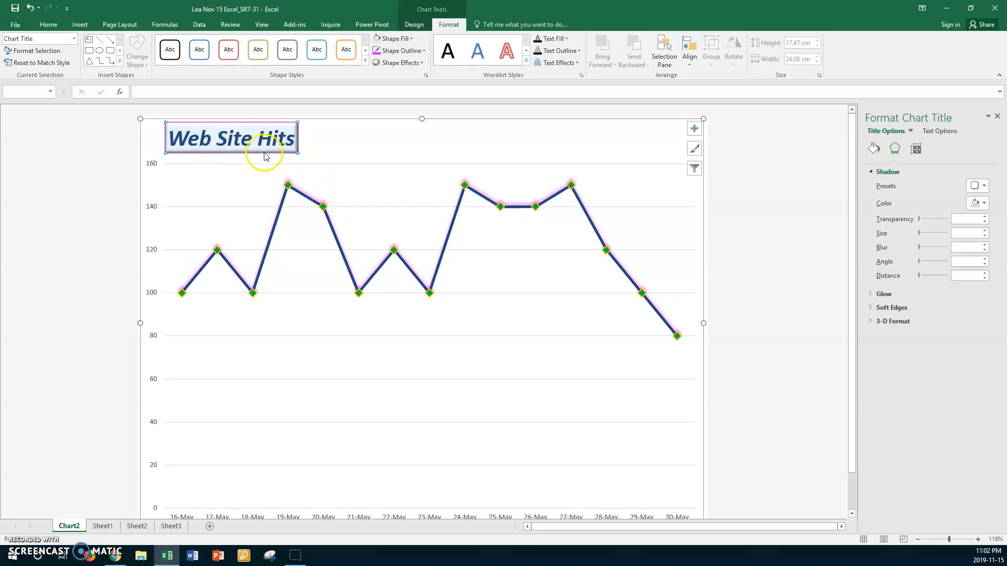
left_click(337, 145)
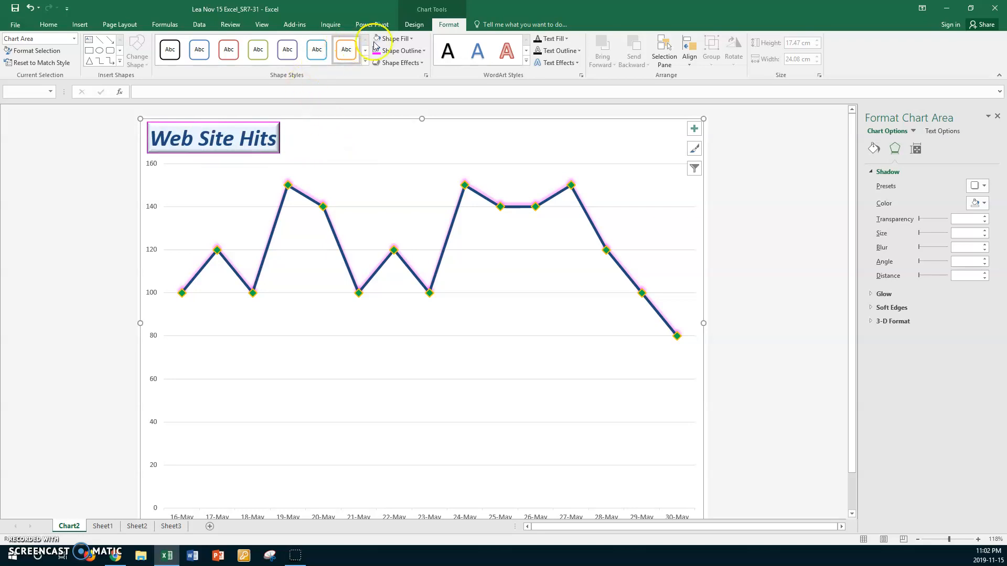
- Add a primary horizontal axis title to the May 16 to 30 chart
left_click(413, 26)
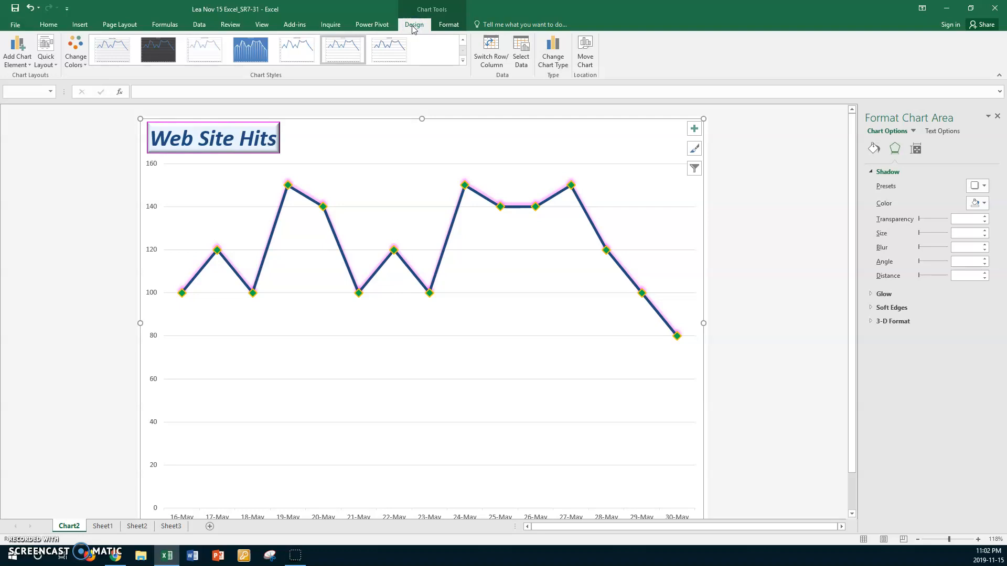
left_click(30, 63)
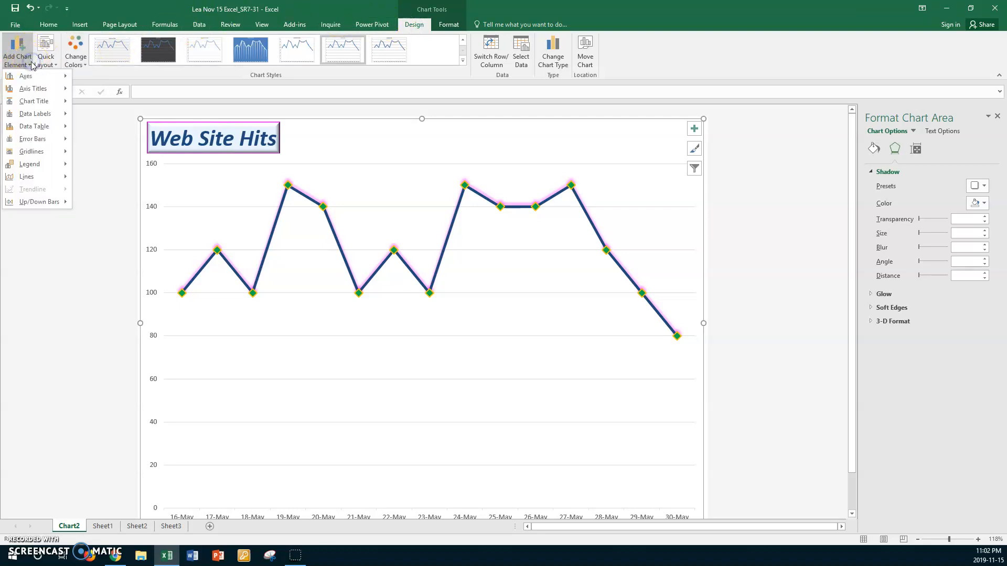
mouse_move(34, 76)
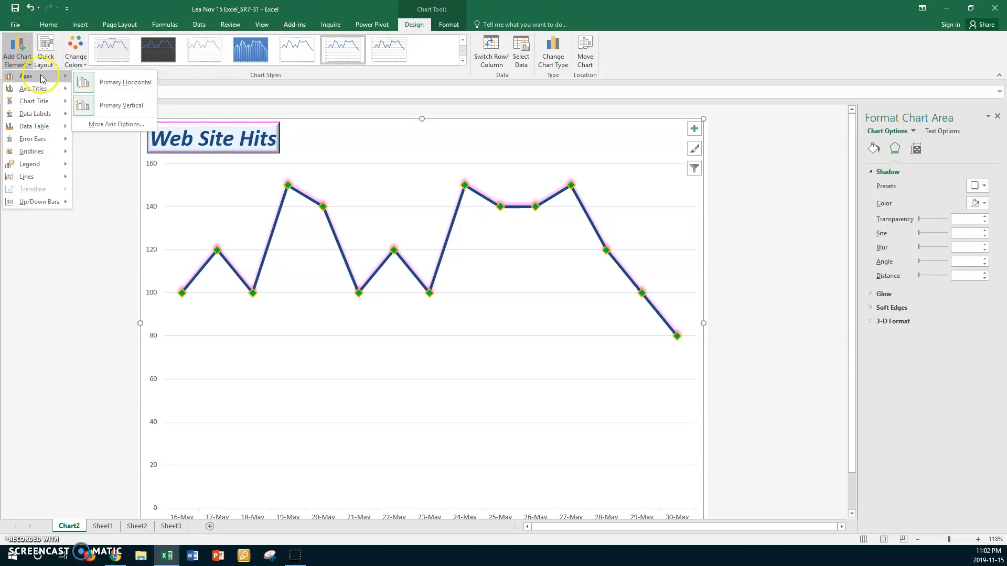
mouse_move(62, 88)
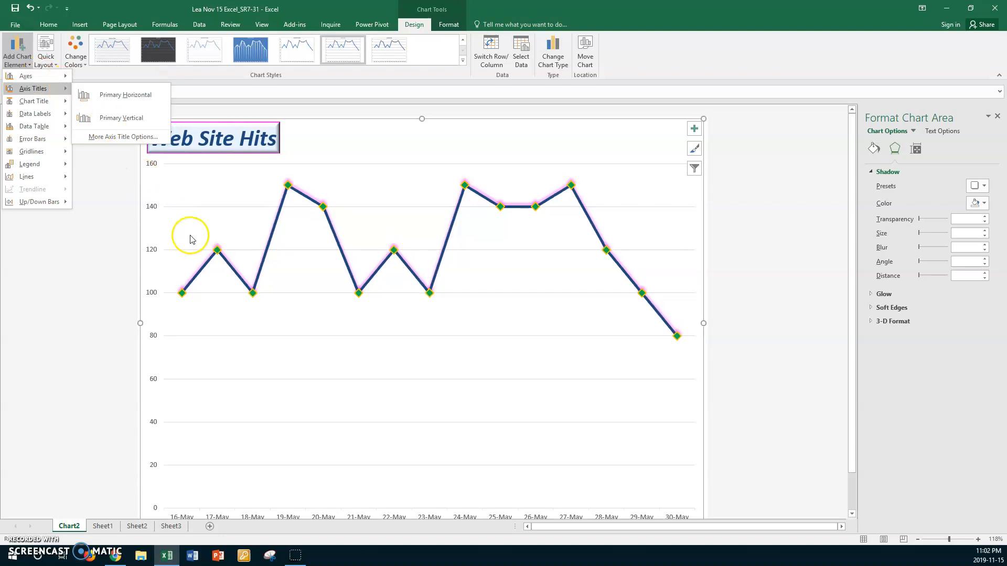
left_click(317, 362)
scroll(320, 354, "down", 1)
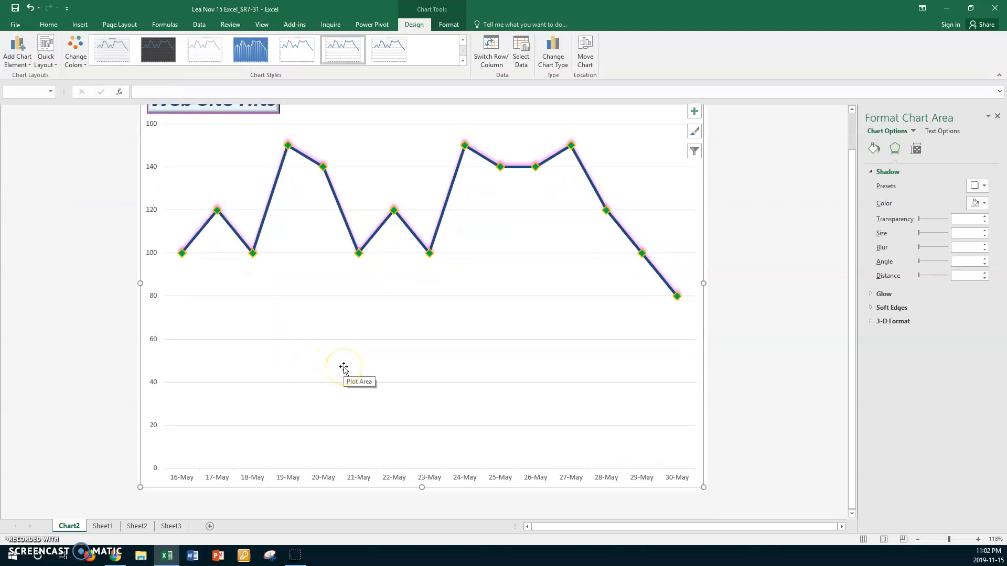
left_click(30, 68)
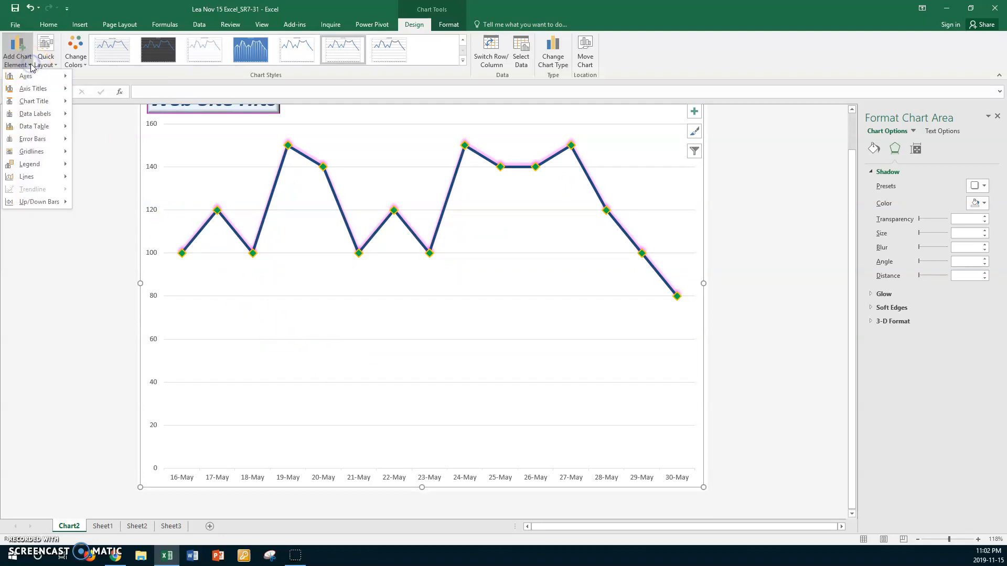
mouse_move(38, 82)
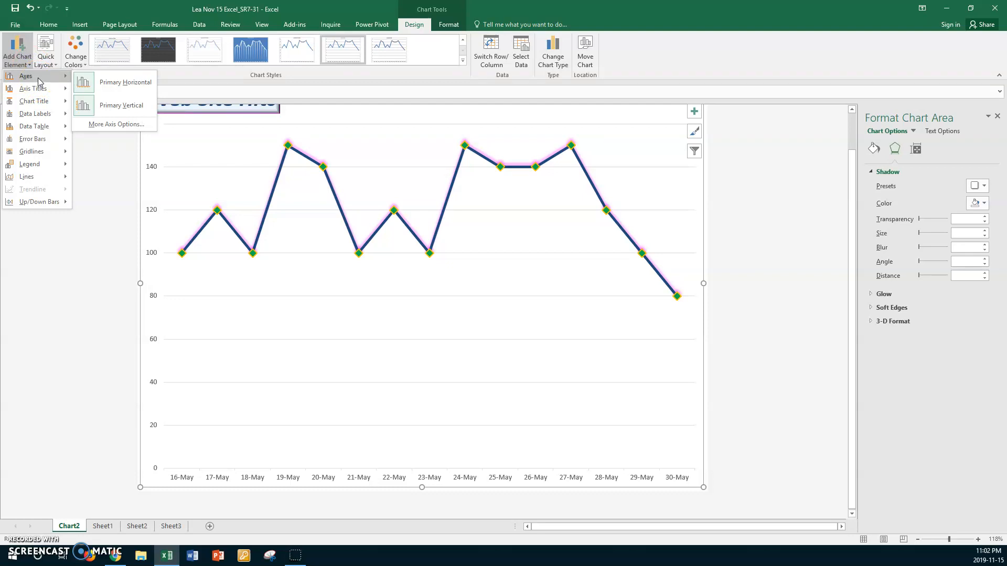
left_click(38, 90)
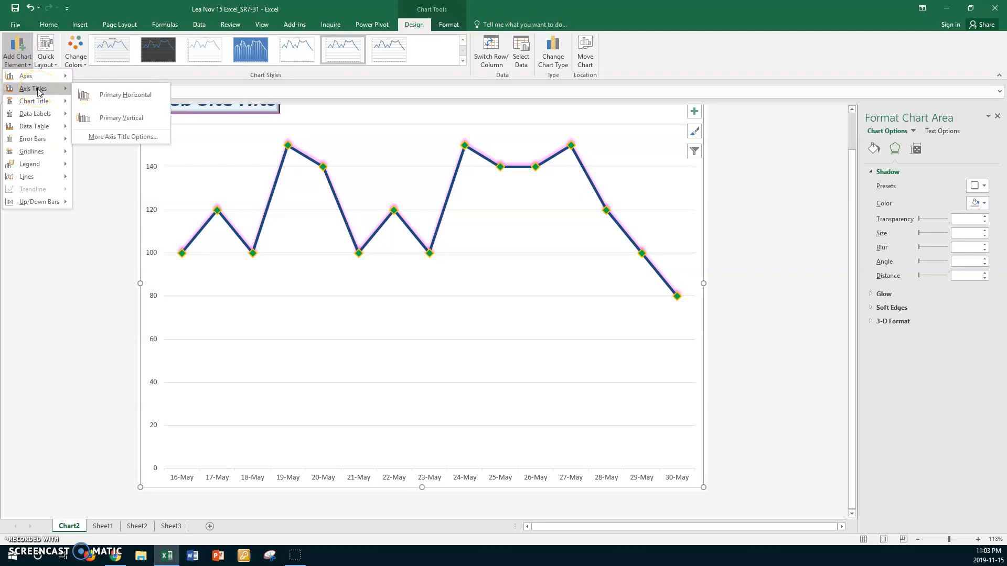
left_click(126, 95)
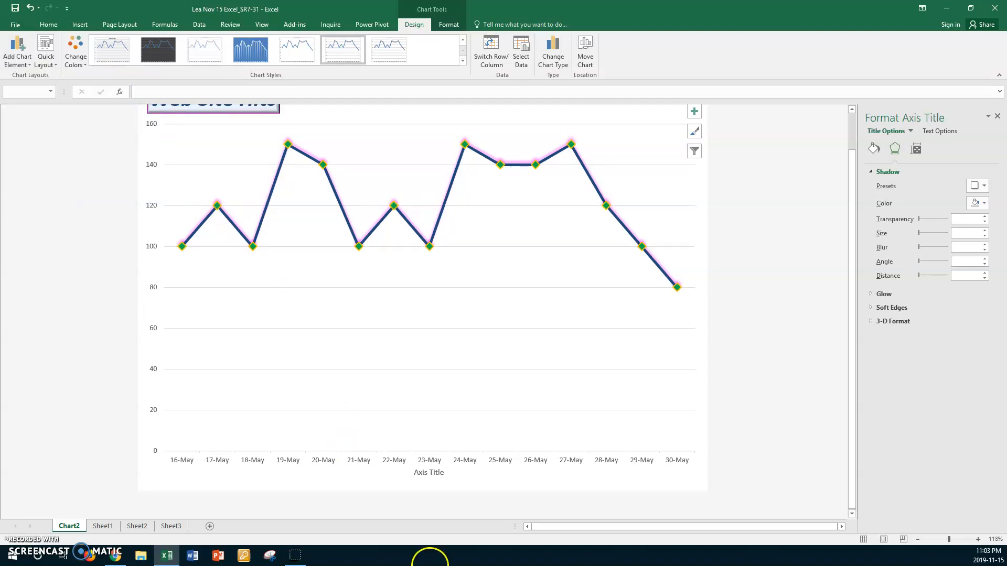
- Replace the horizontal axis title's placeholder text with "May 16 through May 30"
left_click(416, 473)
left_click_drag(416, 472, 442, 476)
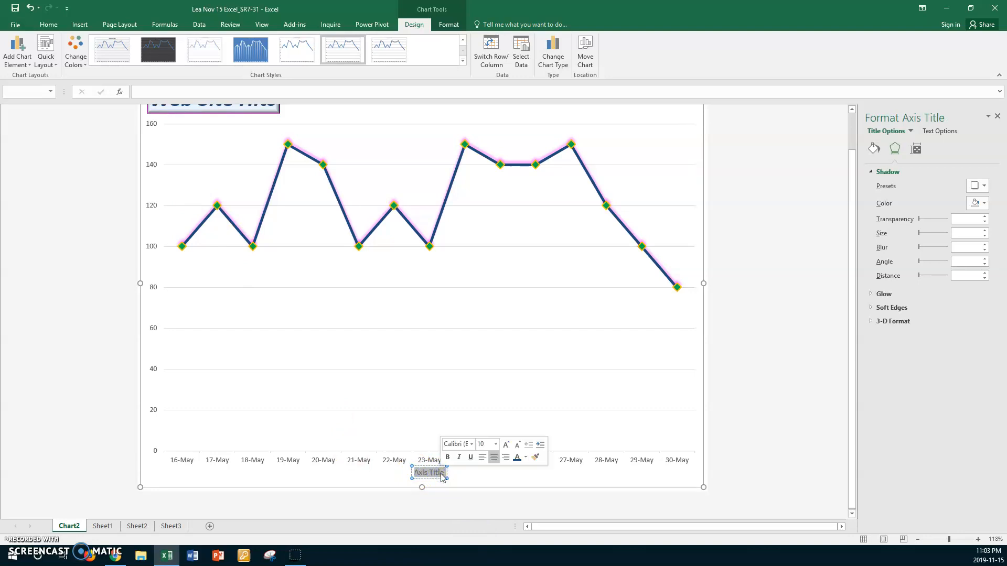
type("M")
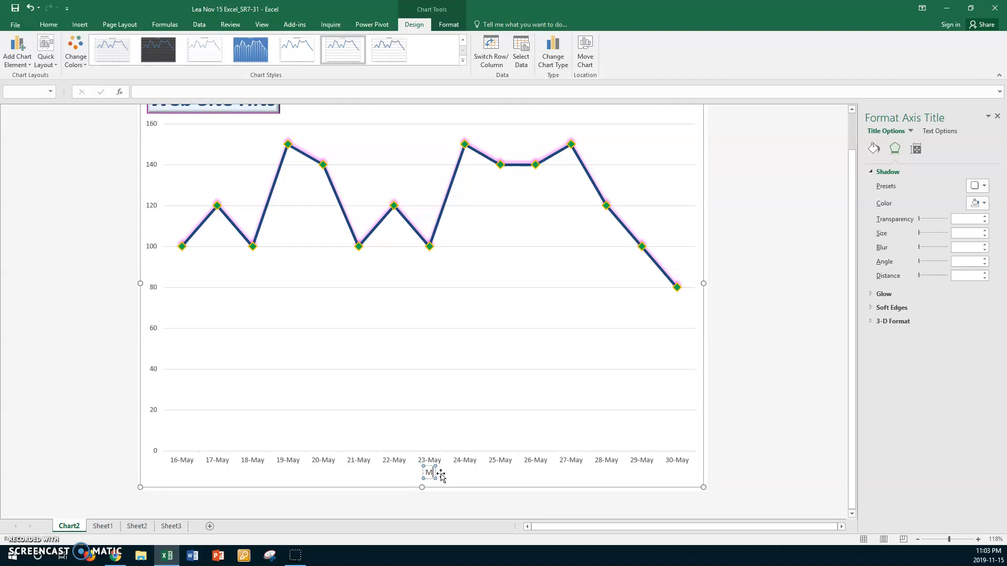
type("ay 16")
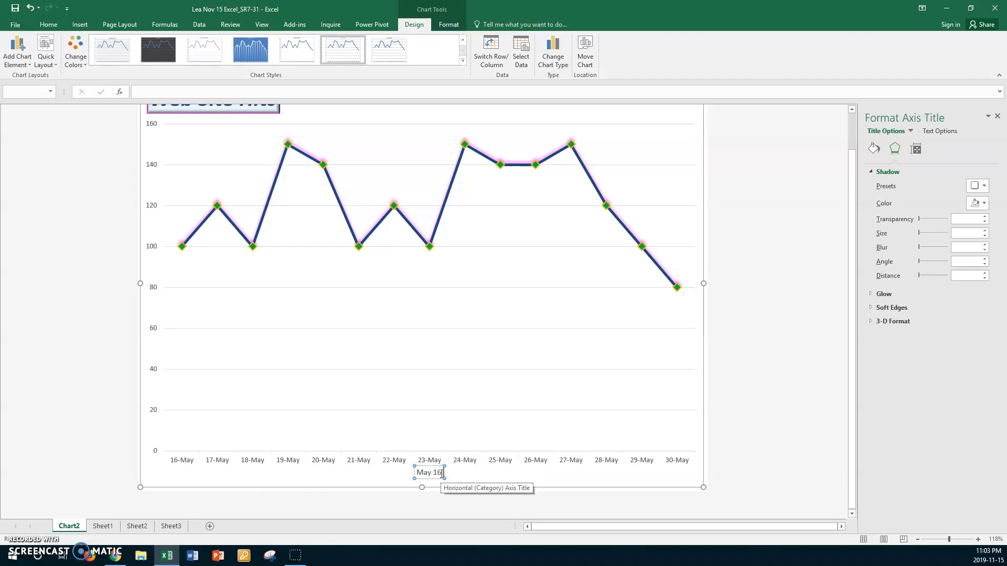
type(" through May")
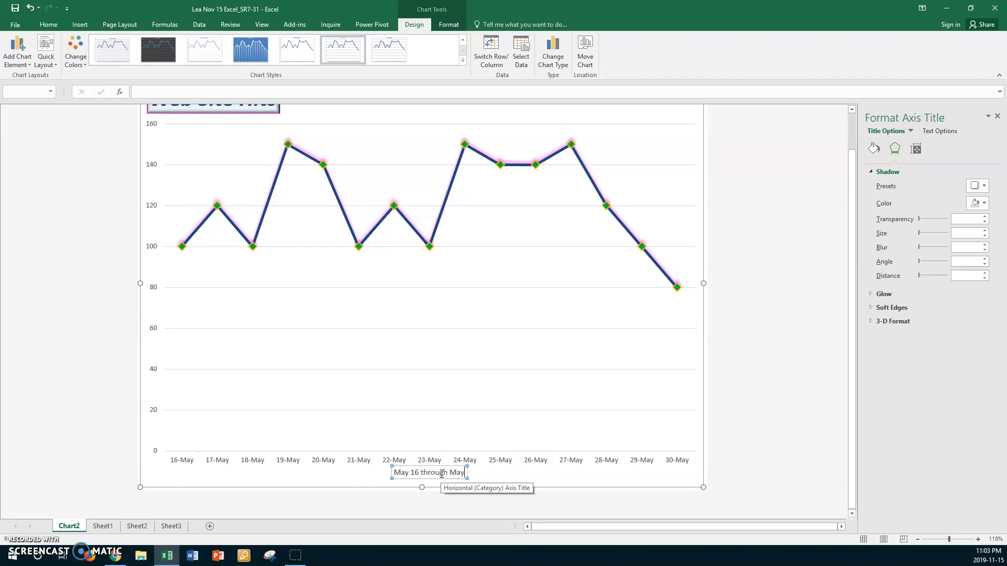
type(" 30")
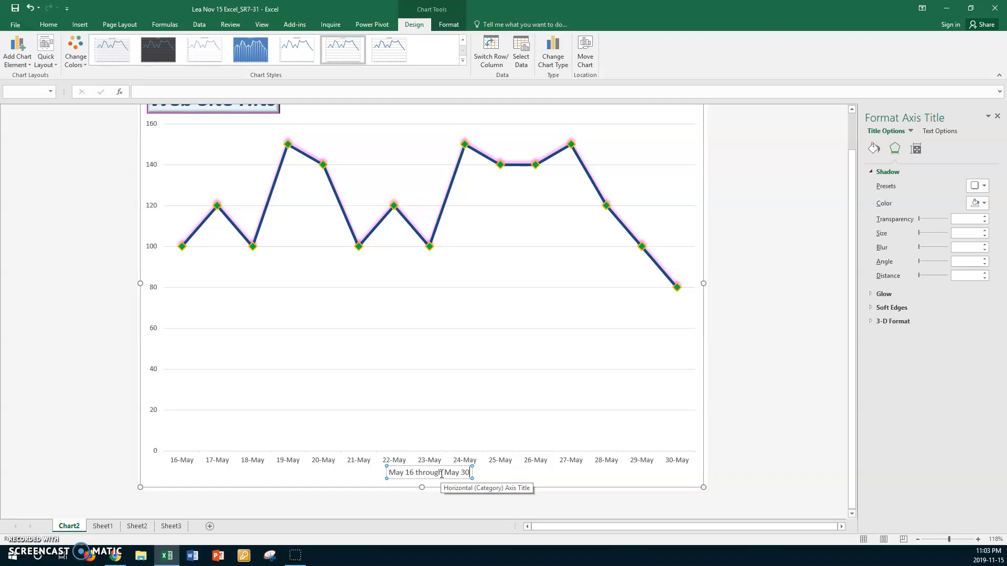
- Format the horizontal axis title text as bold, dark blue and 14 point
triple_click(441, 474)
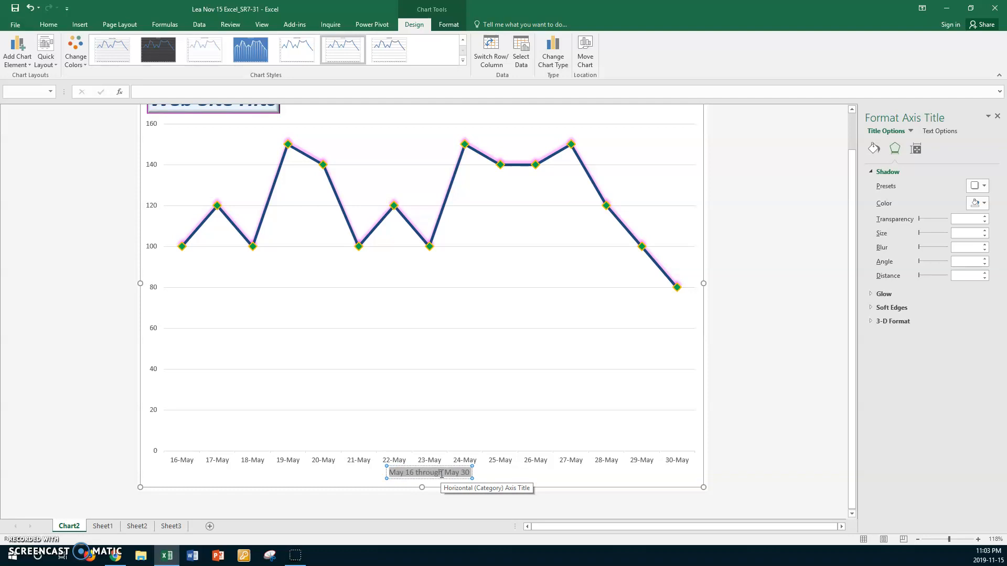
left_click(50, 26)
left_click(178, 58)
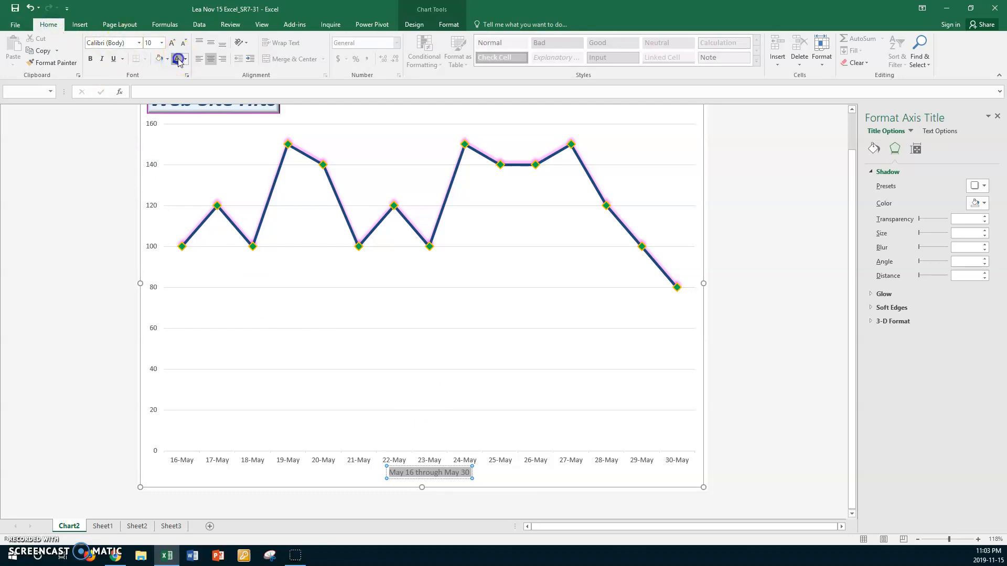
left_click(90, 58)
left_click(162, 42)
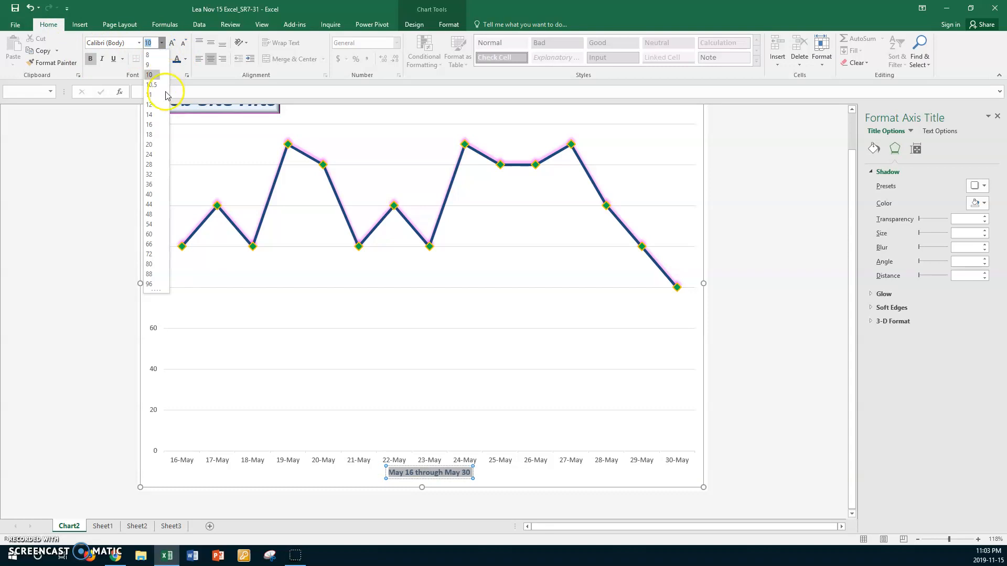
left_click(151, 114)
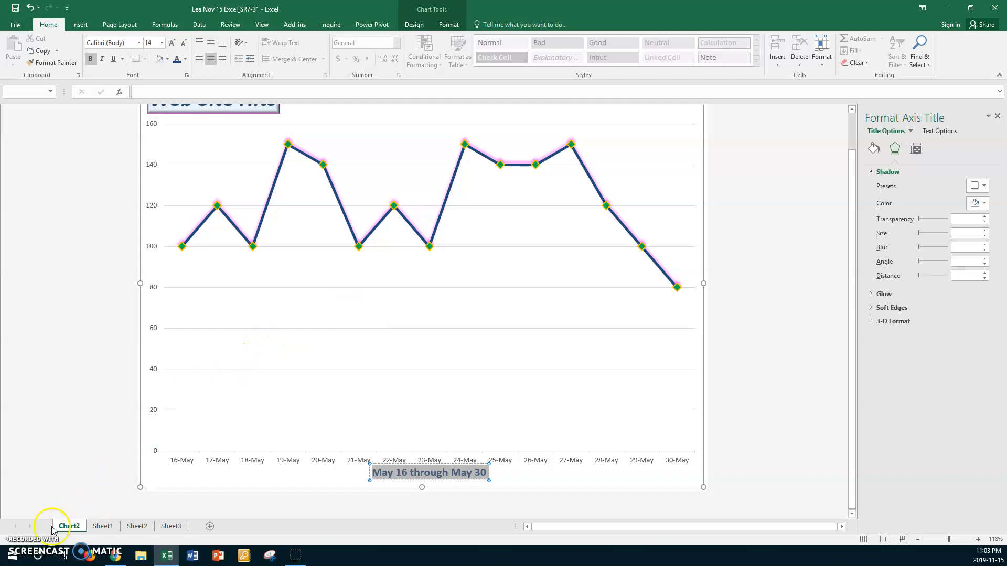
left_click(20, 542)
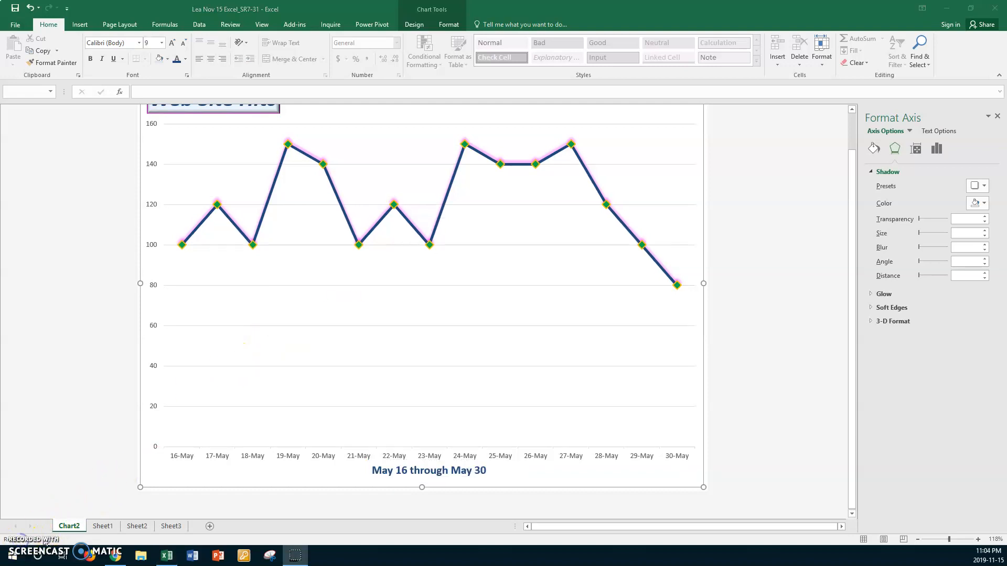
- Set the major tick mark type of the chart's horizontal category axis to Cross
left_click(295, 458)
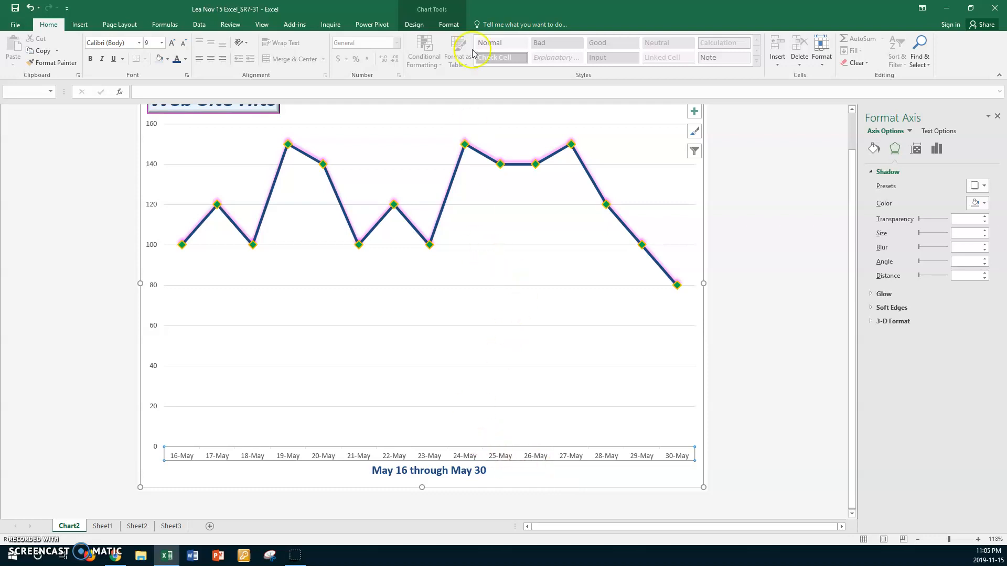
left_click(448, 24)
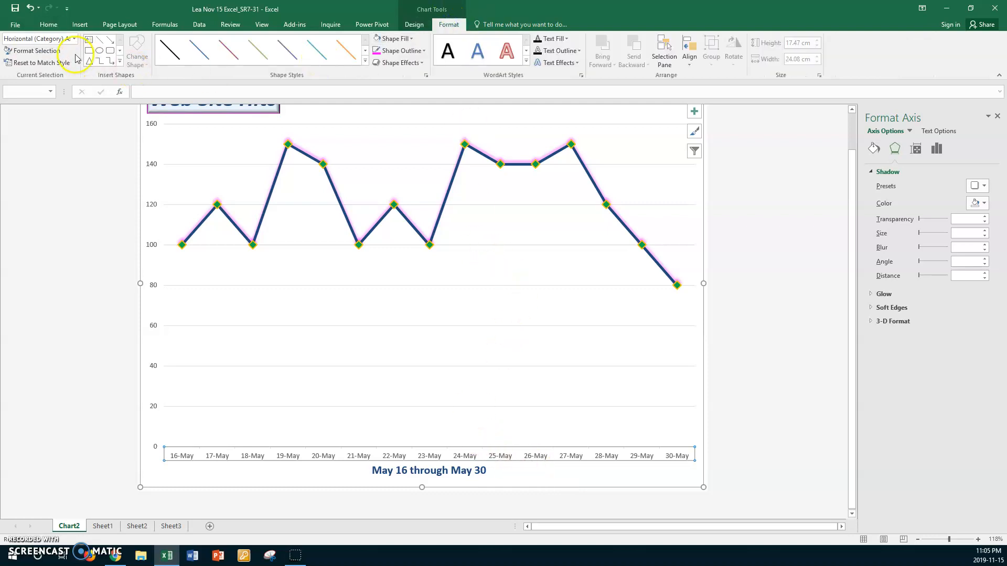
left_click(52, 51)
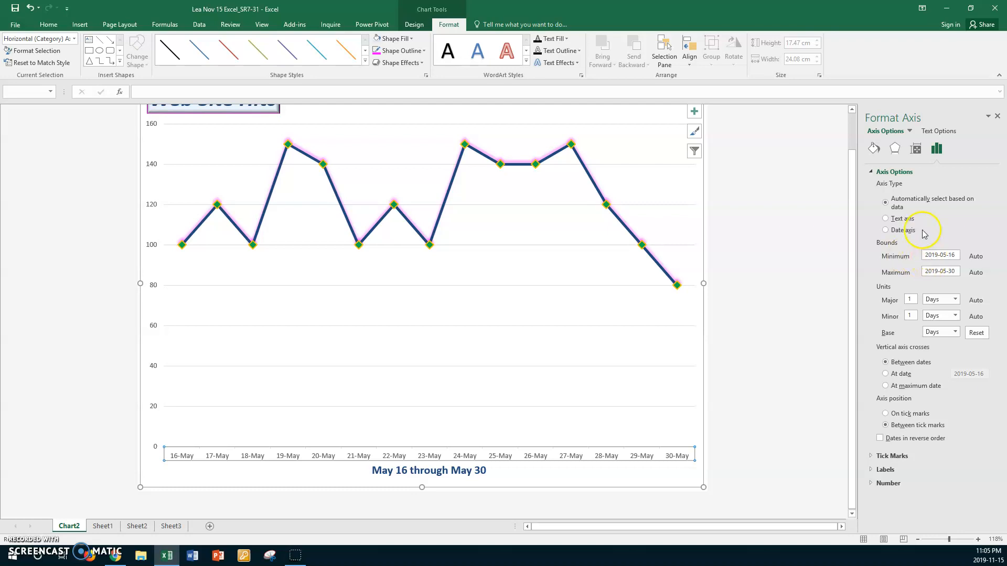
left_click(872, 458)
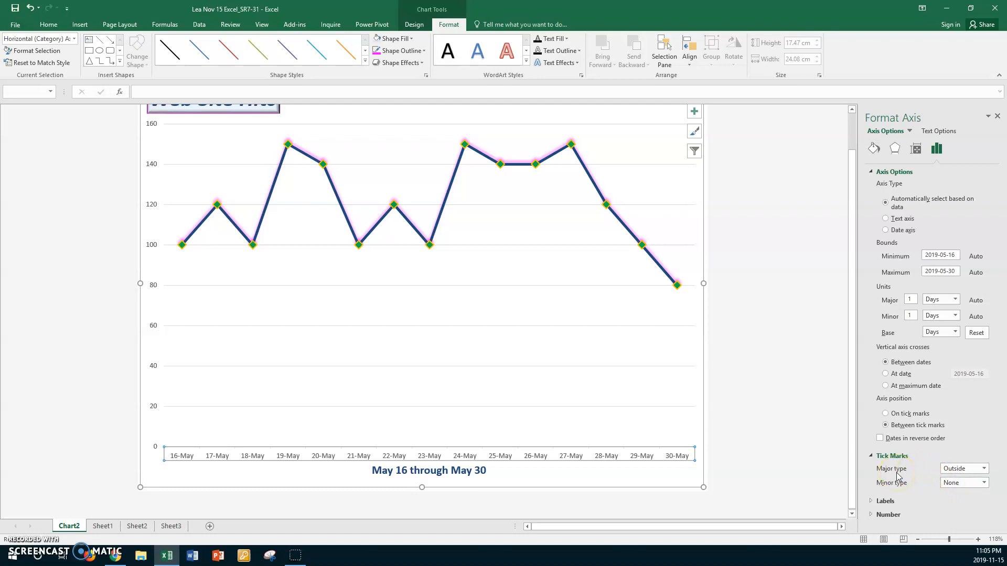
left_click(984, 472)
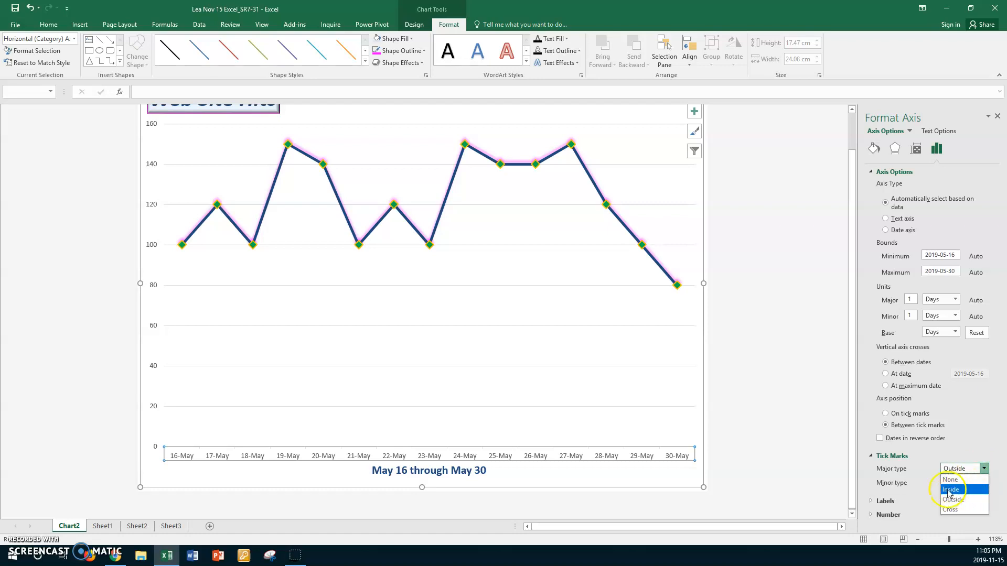
left_click(952, 511)
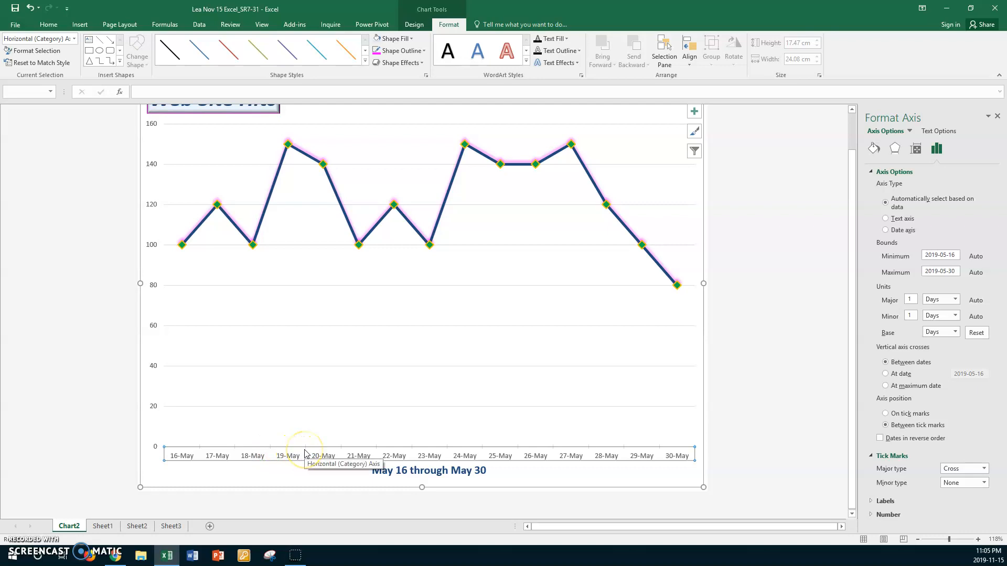
- Try the Inside and Outside major tick mark types on the horizontal axis and return the setting to Cross
left_click(984, 468)
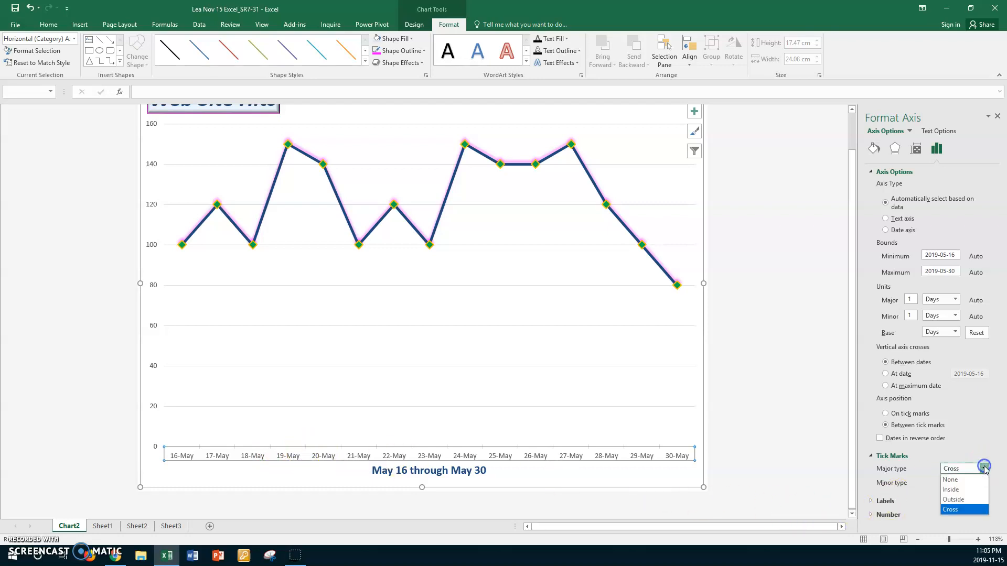
left_click(956, 489)
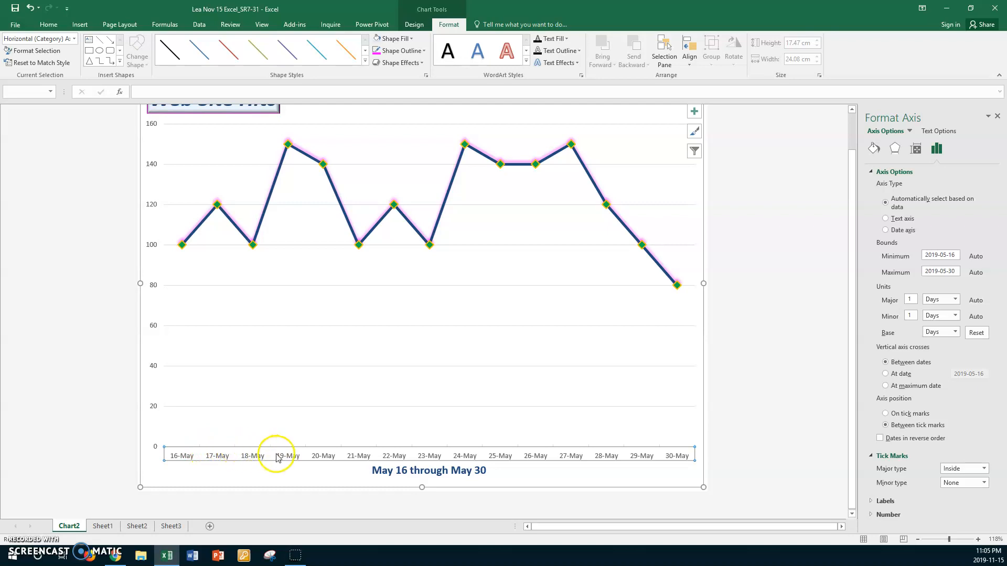
left_click(984, 469)
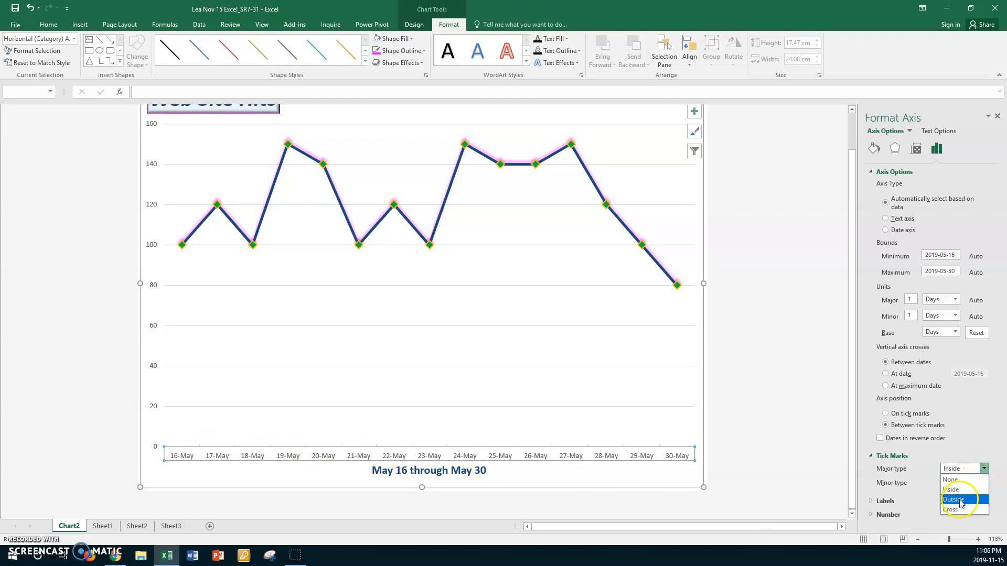
left_click(953, 499)
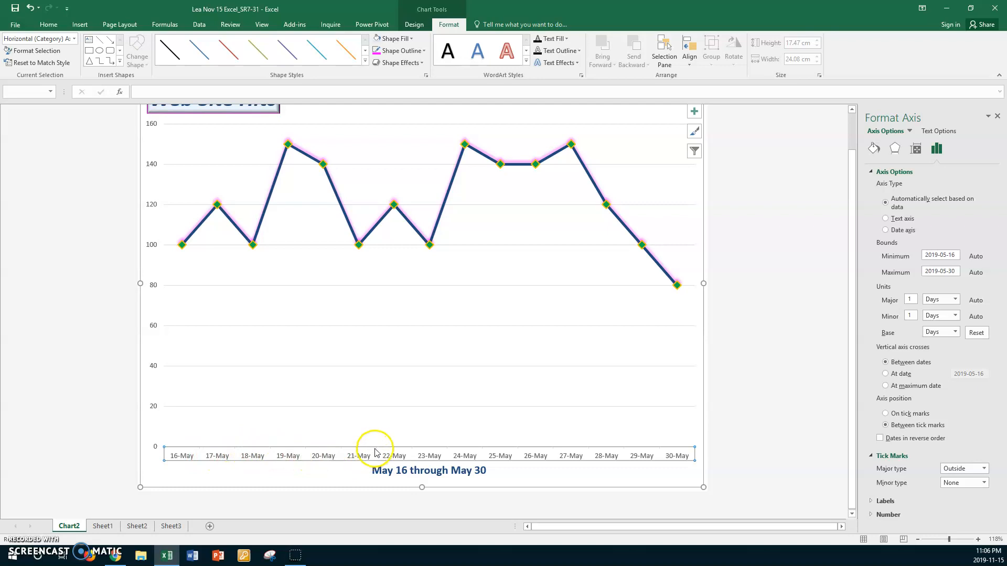
left_click(984, 468)
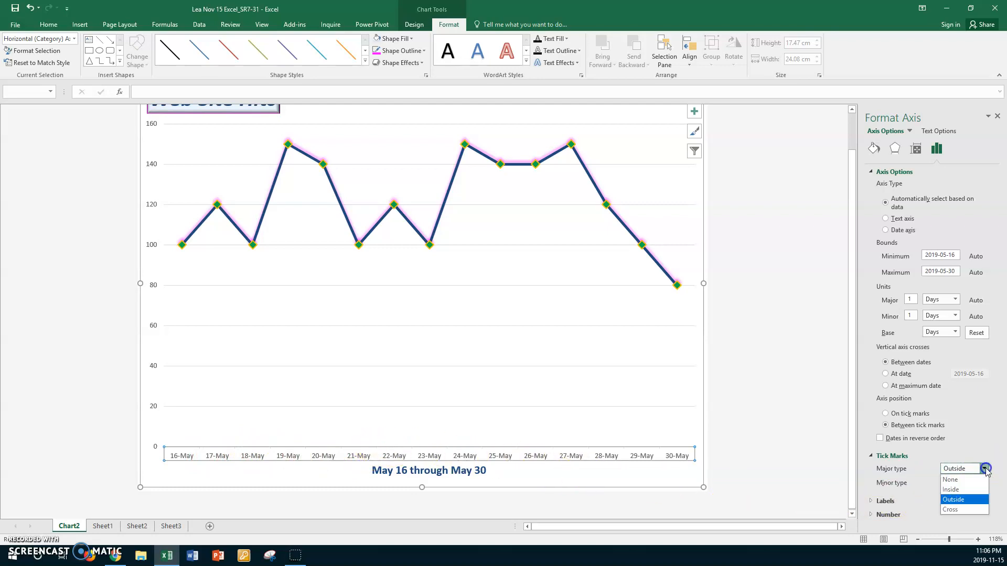
left_click(953, 510)
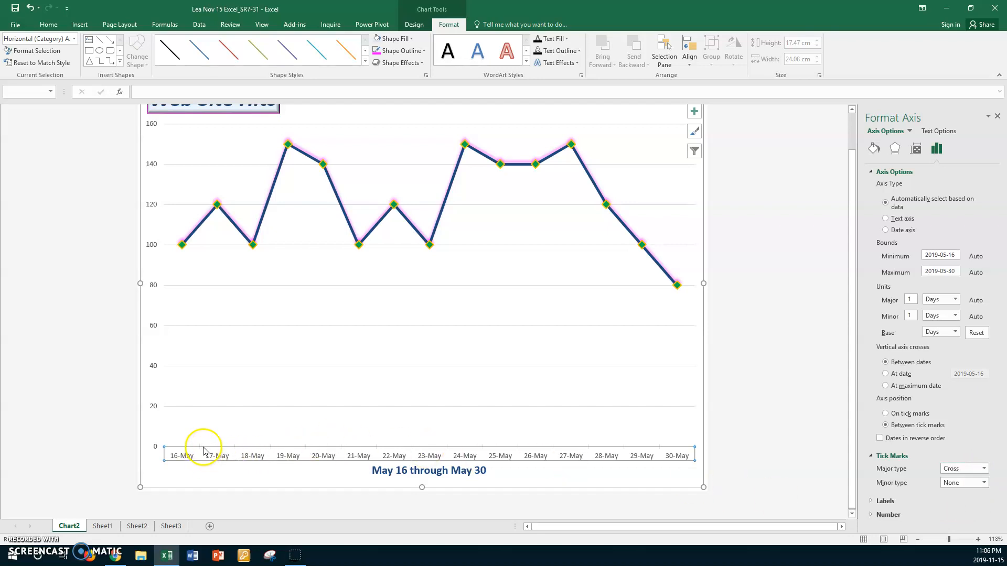
left_click(276, 452)
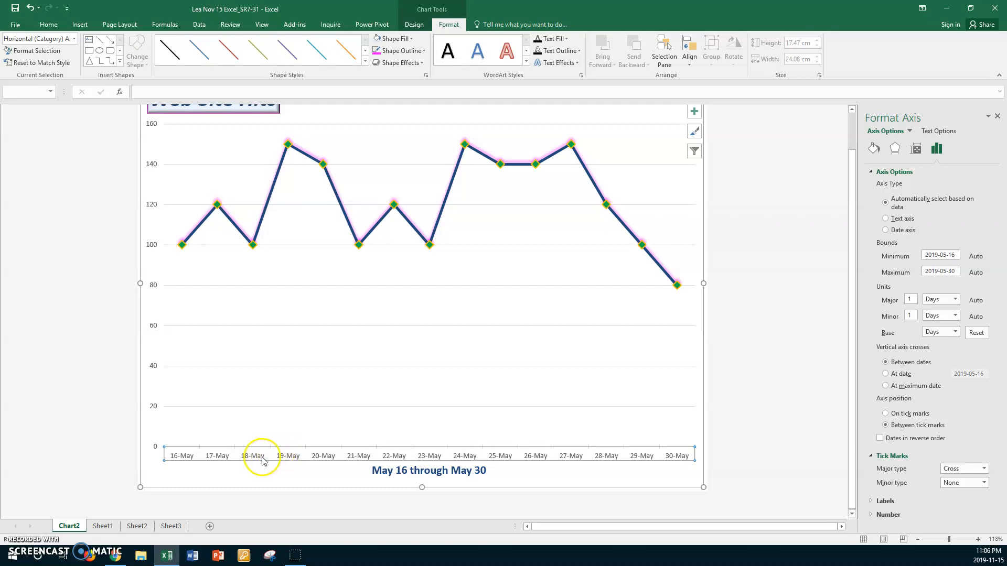
- Examine the horizontal axis tick mark settings of the May 1 through May 15 chart on Sheet1
left_click(108, 526)
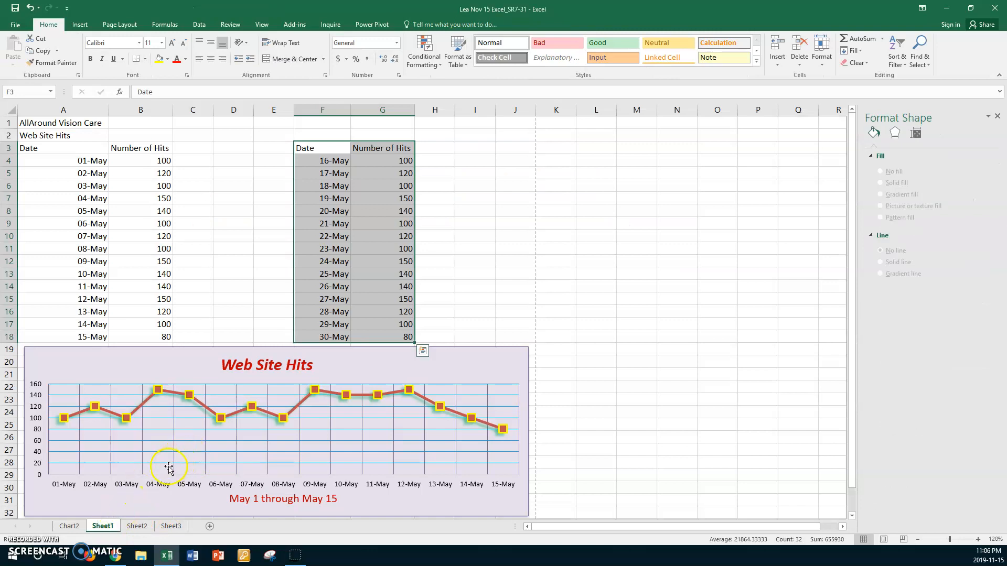
left_click(160, 485)
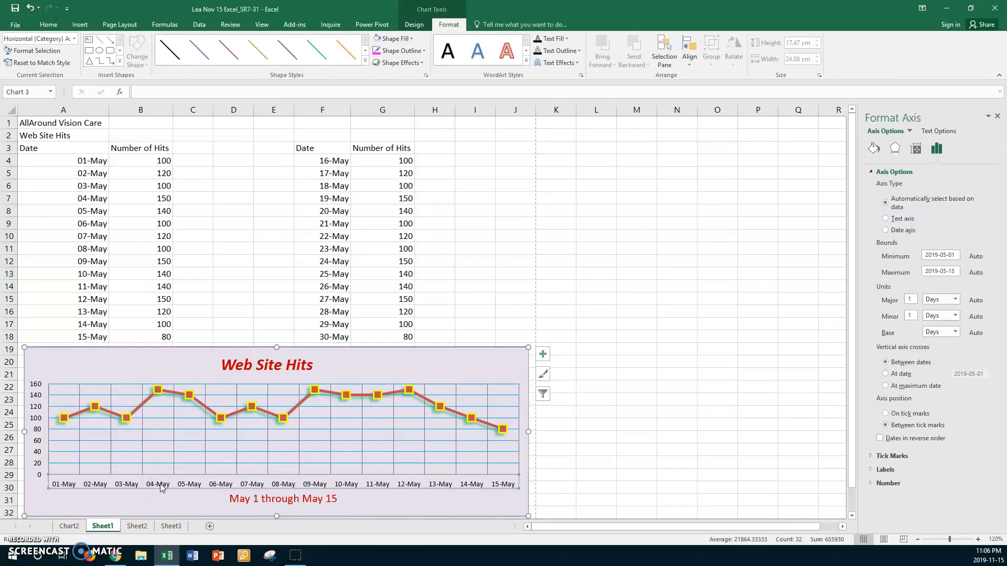
left_click(875, 456)
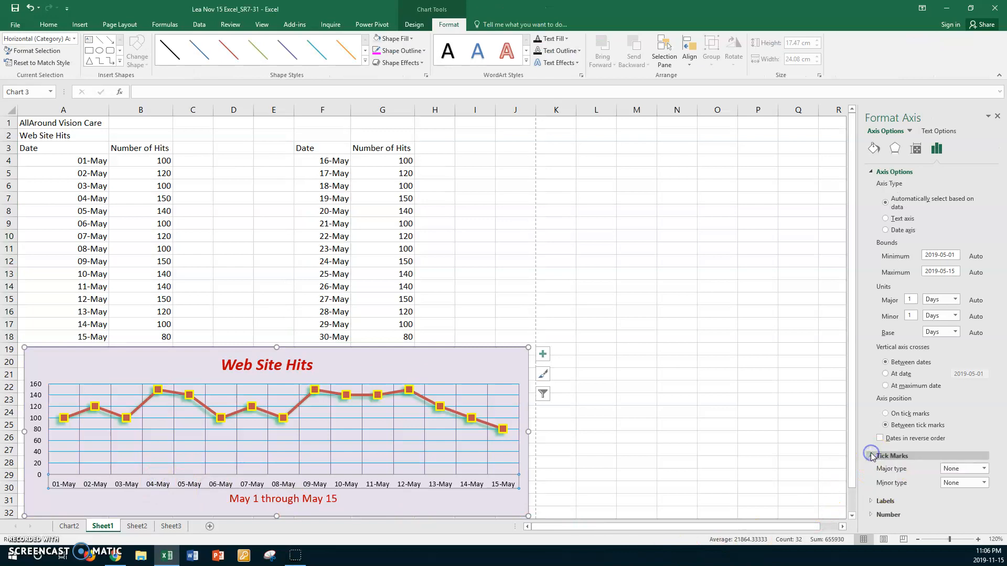
- Try the Inside and Outside major tick mark types on the horizontal axis of the May 1 through May 15 chart
left_click(984, 469)
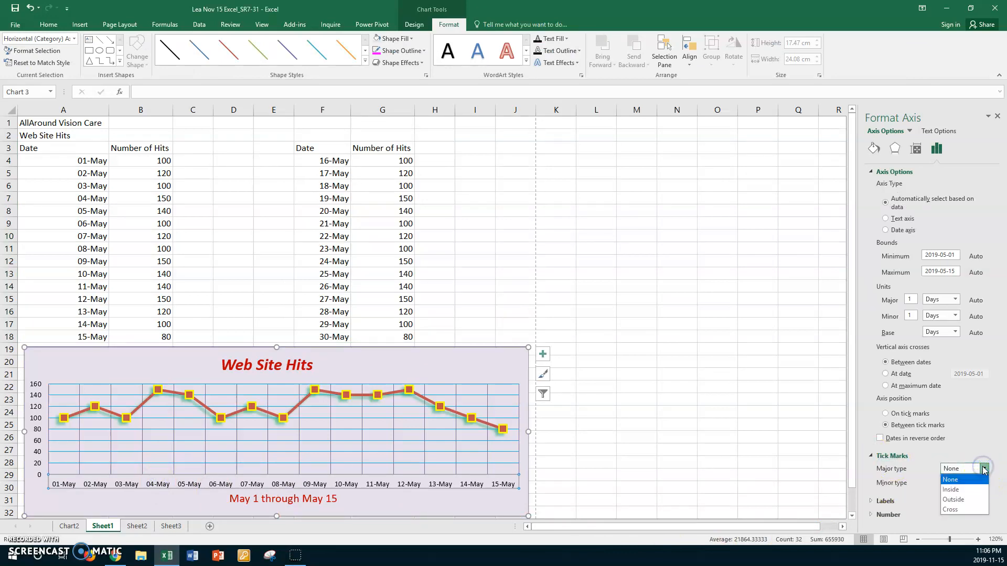
left_click(963, 490)
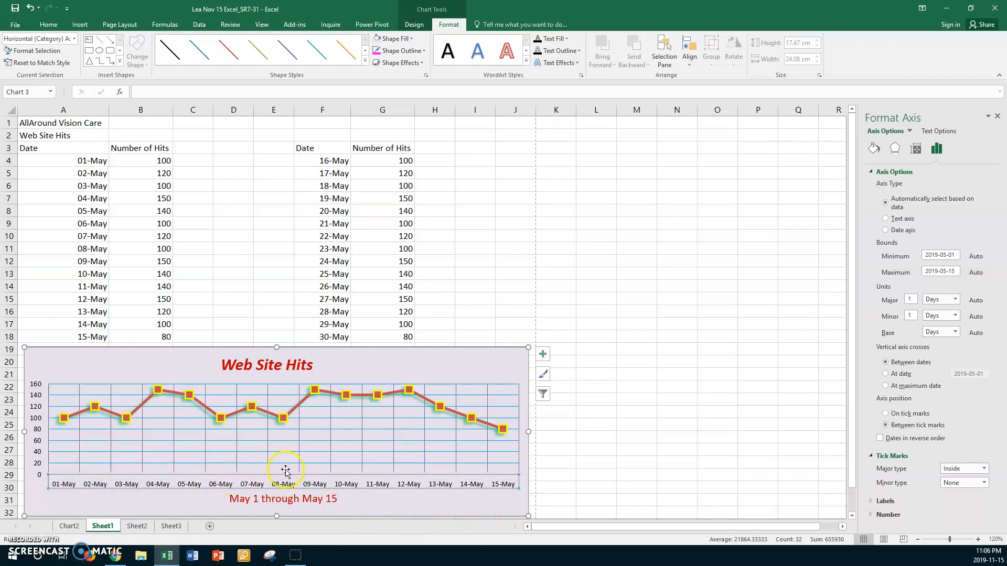
left_click(985, 468)
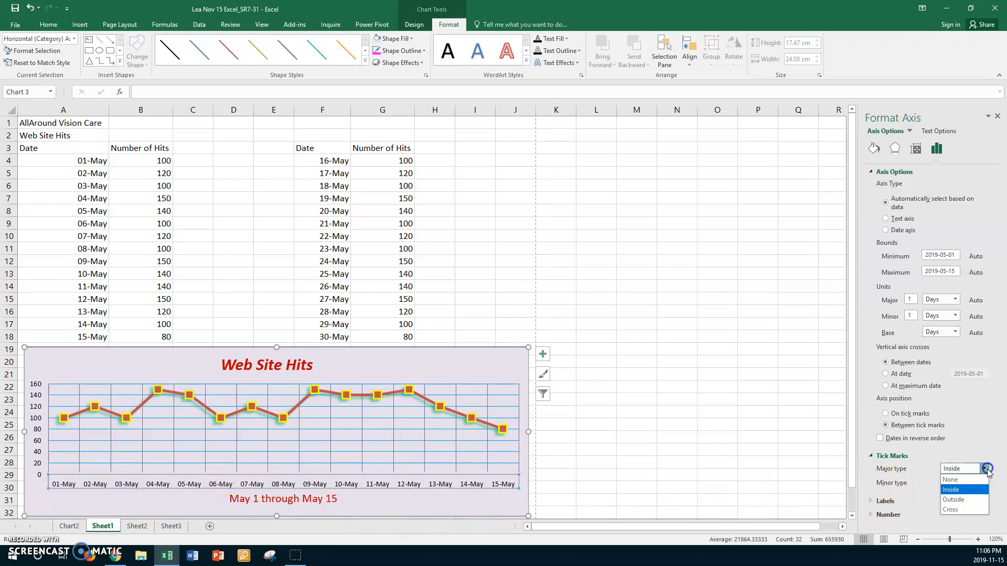
left_click(962, 500)
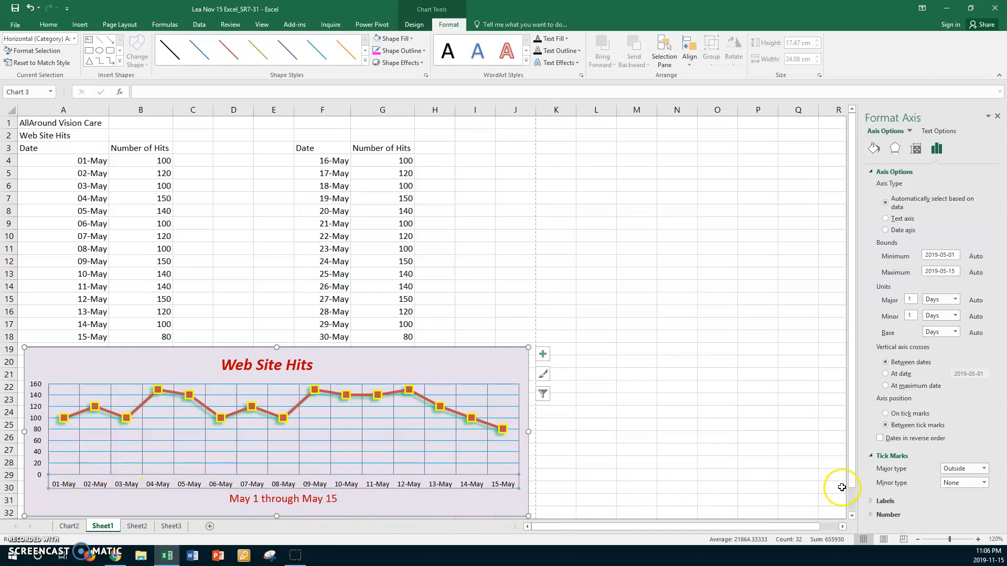
- Set the major tick mark type of the May 1 through May 15 chart's horizontal axis to Cross
left_click(984, 468)
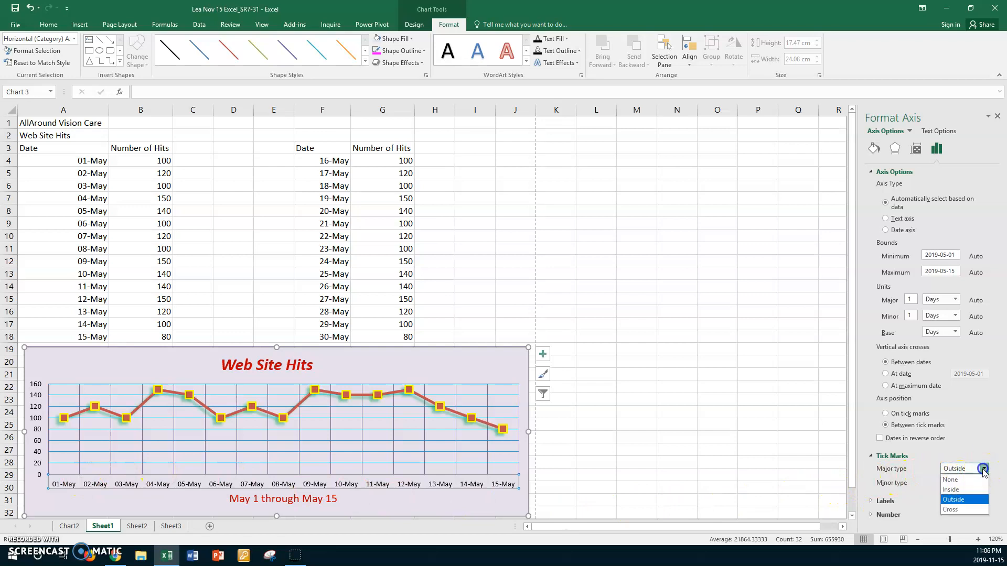
left_click(950, 510)
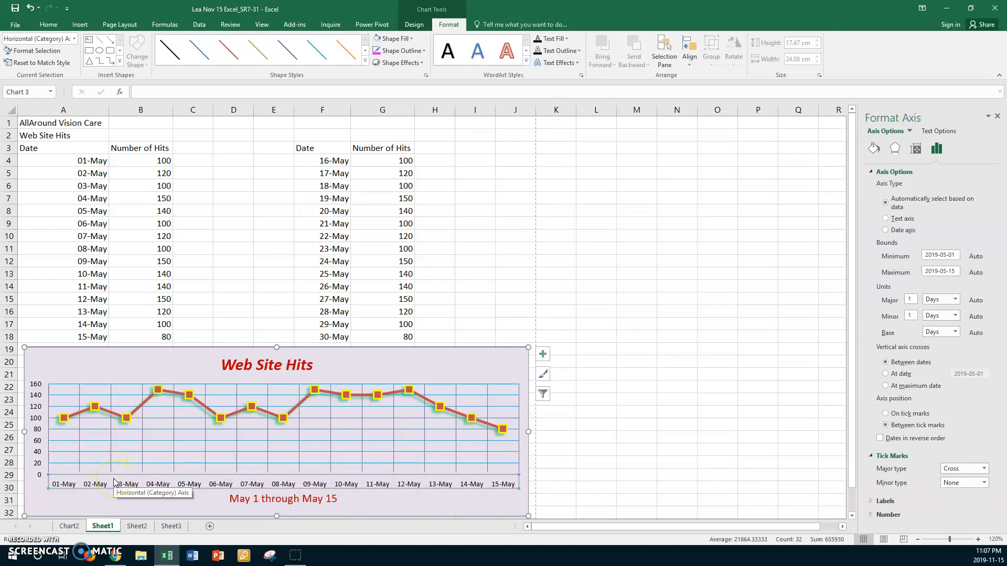
left_click(128, 468)
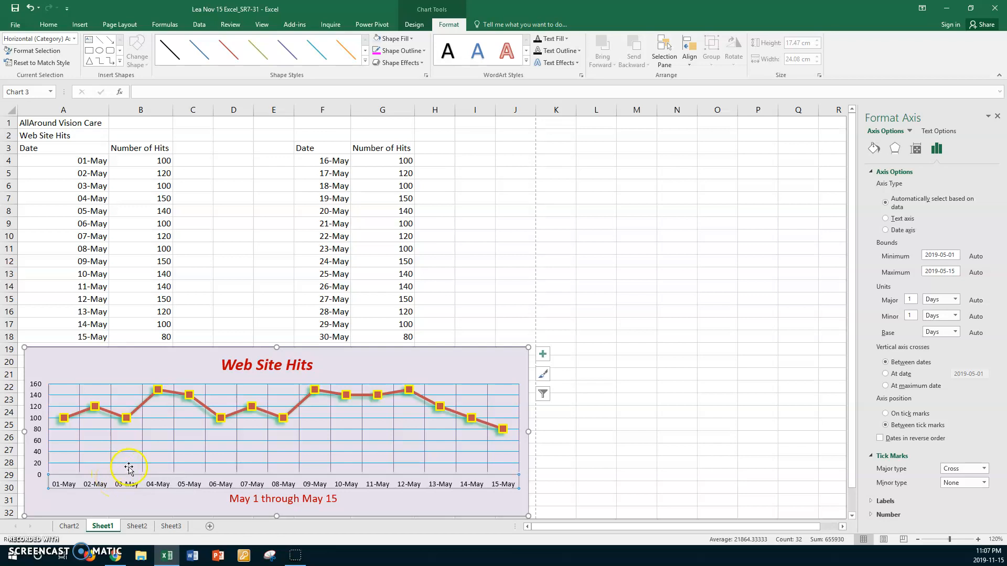